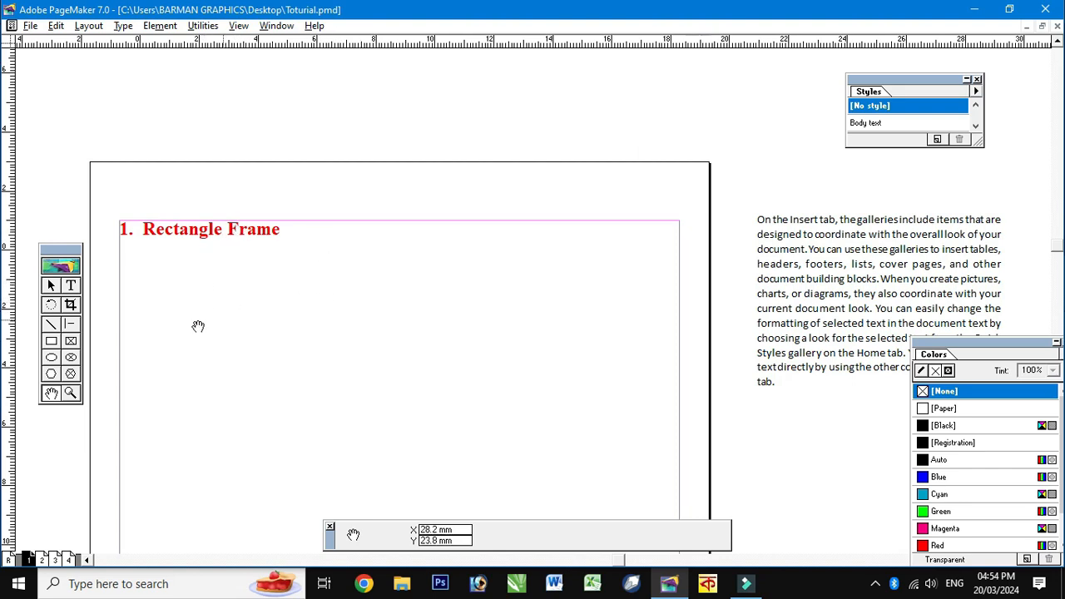
Draw a rectangle frame about 127 mm wide and 70 mm high below the Rectangle Frame heading
{"action": "left_click", "coordinate": [72, 342]}
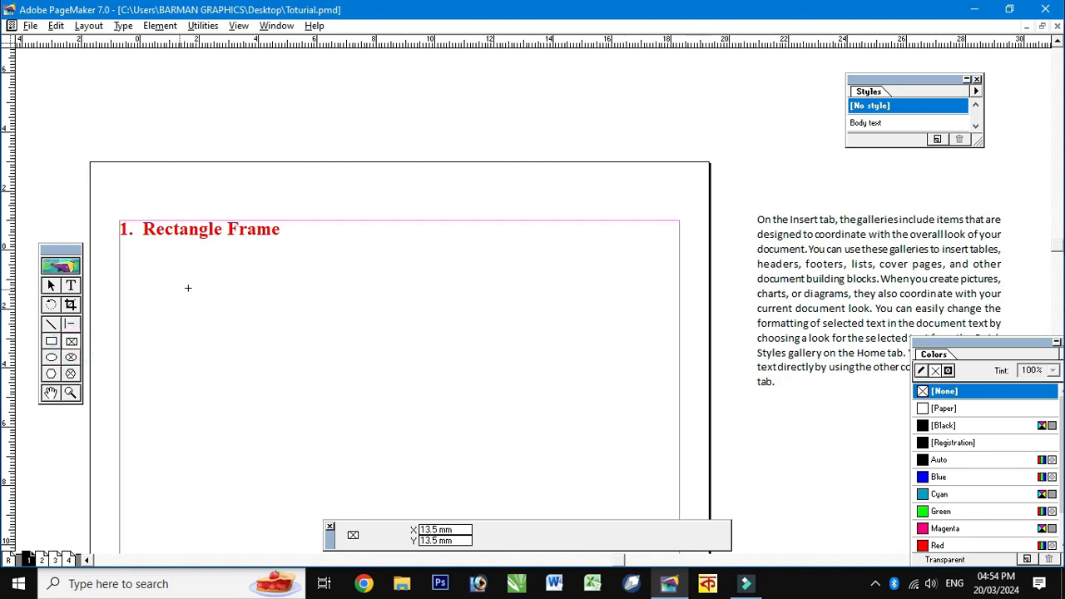
{"action": "left_click_drag", "start_coordinate": [362, 361], "coordinate": [392, 306]}
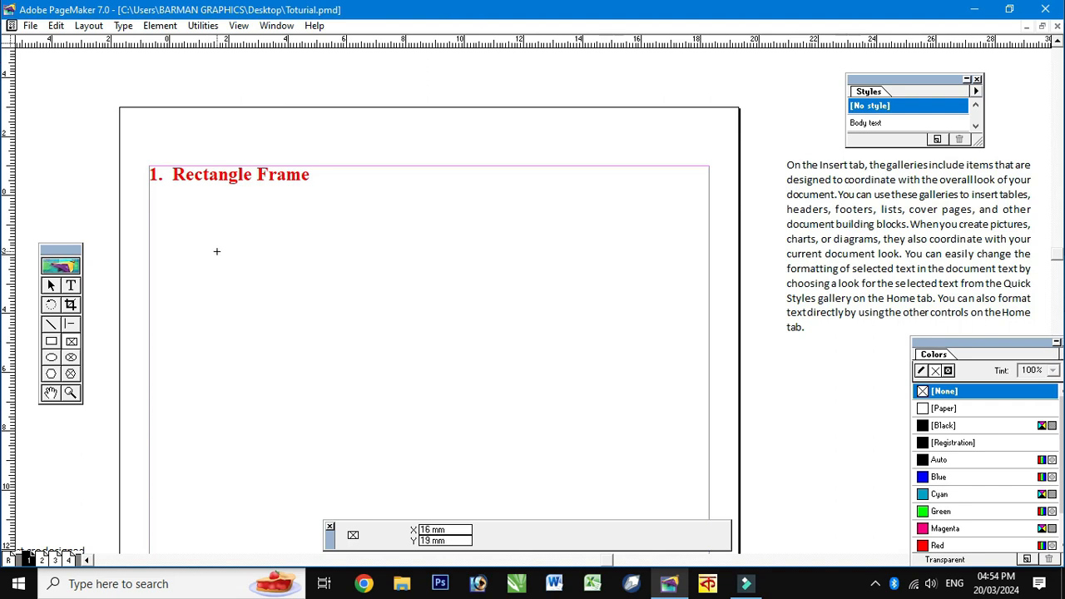
{"action": "left_click", "coordinate": [71, 342]}
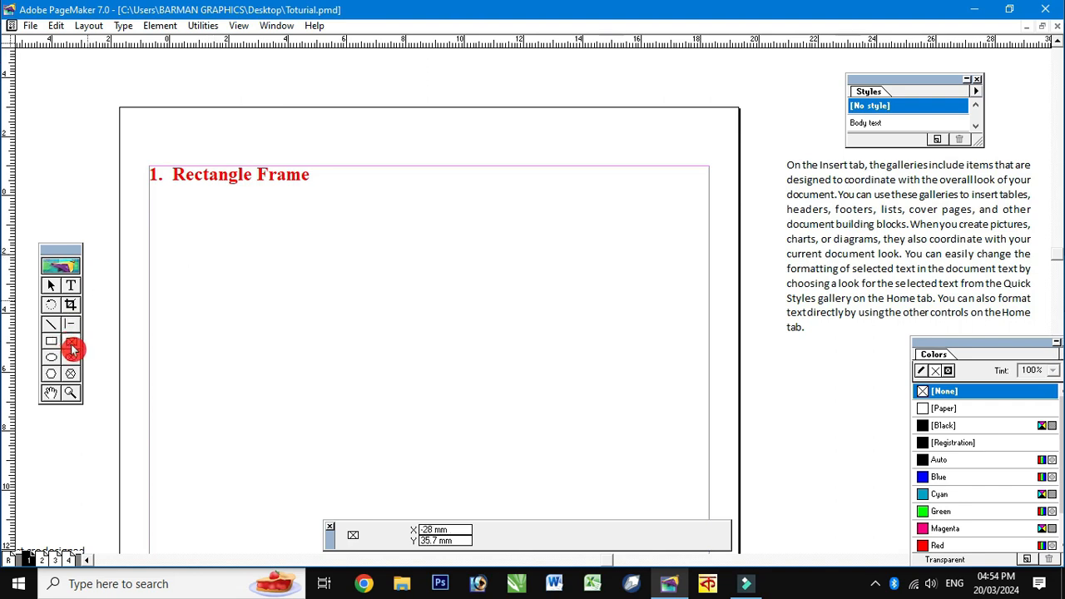
{"action": "left_click_drag", "start_coordinate": [57, 249], "coordinate": [128, 234]}
{"action": "left_click", "coordinate": [143, 326]}
{"action": "left_click_drag", "start_coordinate": [238, 247], "coordinate": [613, 452]}
{"action": "left_click", "coordinate": [122, 271]}
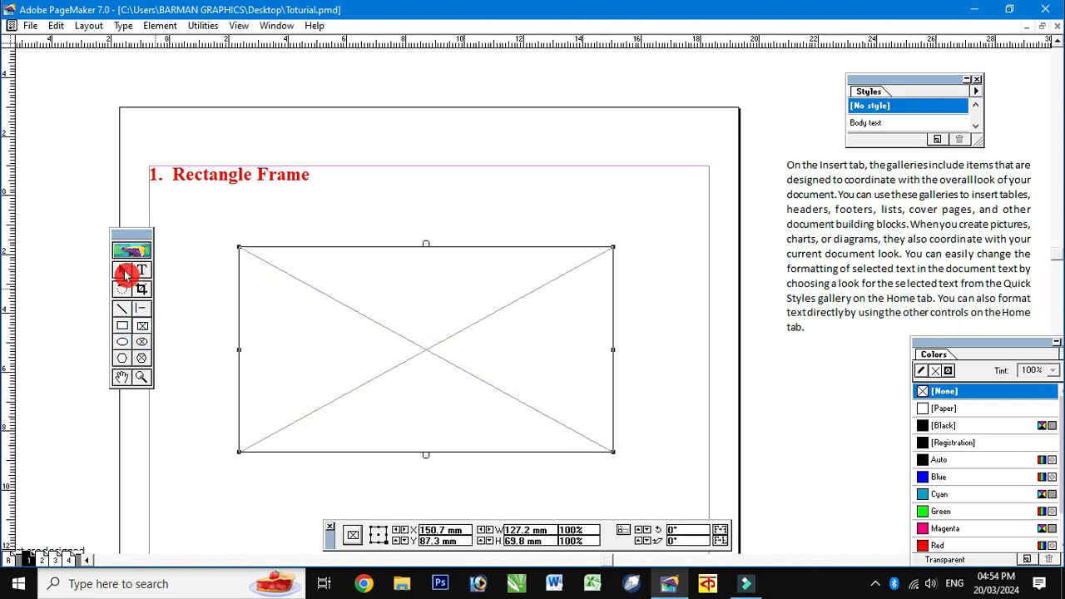
Enter the placeholder text dfasdfasdf in the rectangle frame and align it left
{"action": "left_click", "coordinate": [142, 271]}
{"action": "left_click", "coordinate": [295, 274]}
{"action": "type", "text": "dfasdfasdf"}
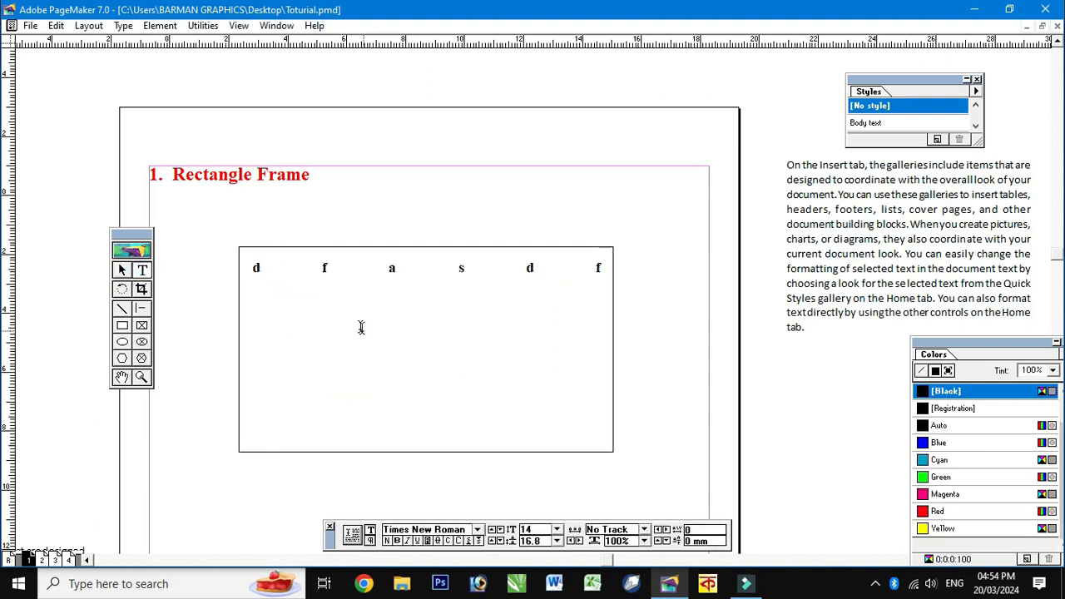
{"action": "key", "text": "ctrl+a"}
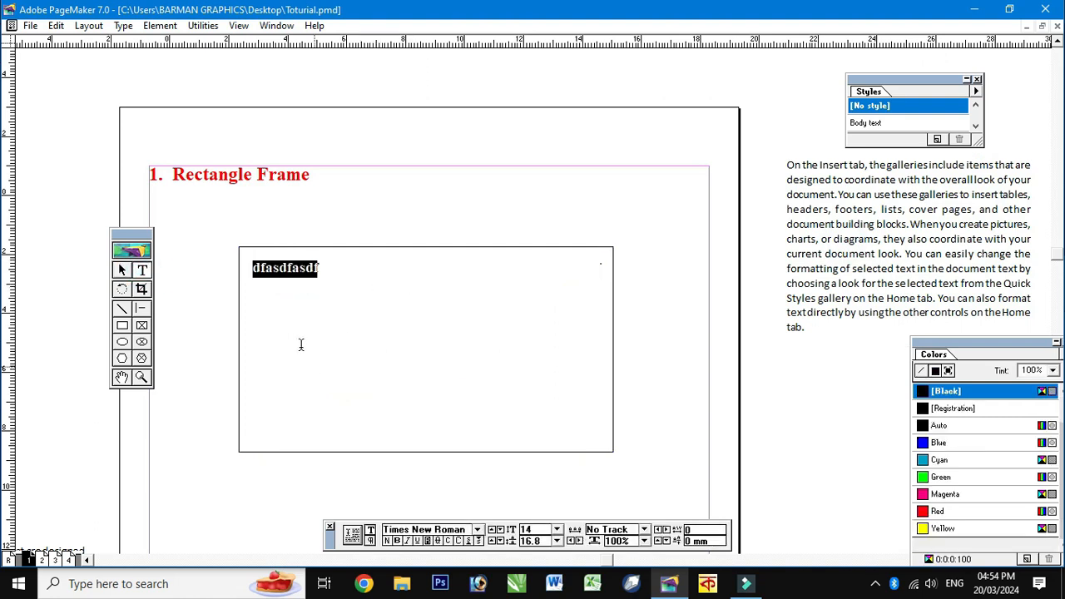
{"action": "left_click", "coordinate": [287, 273]}
Replace the placeholder text in the frame with a copy of the whole "On the Insert tab" paragraph beside the page
{"action": "left_click", "coordinate": [842, 196]}
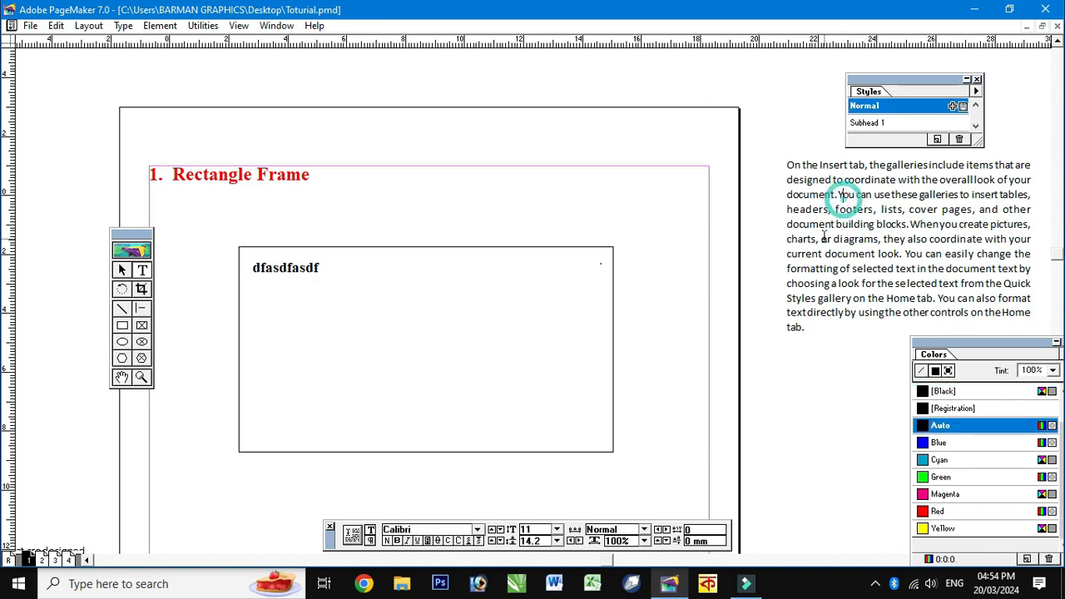
{"action": "key", "text": "ctrl+a"}
{"action": "key", "text": "ctrl+c"}
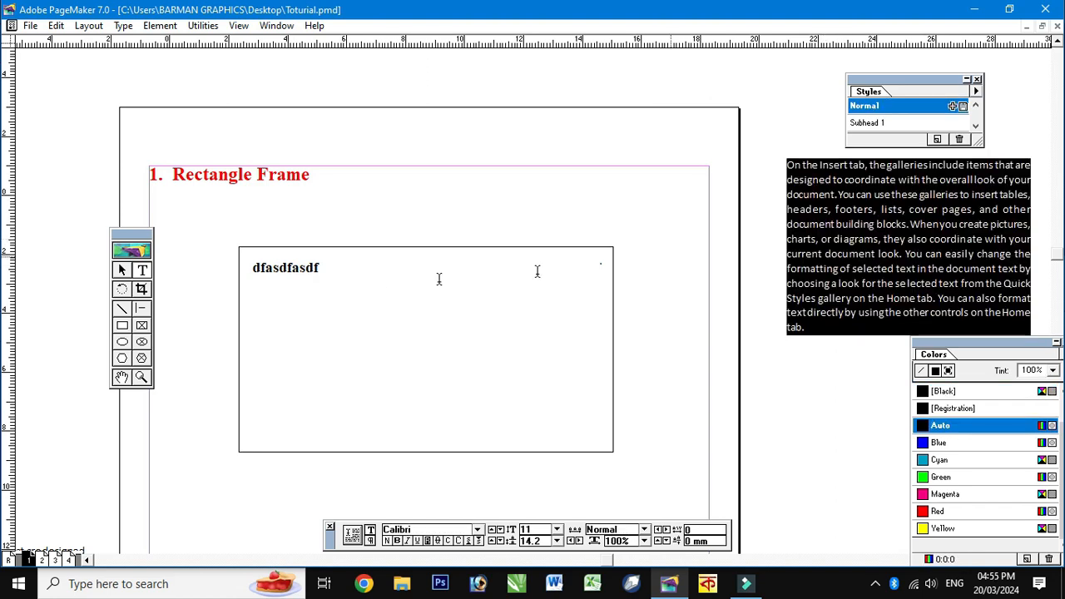
{"action": "double_click", "coordinate": [277, 267]}
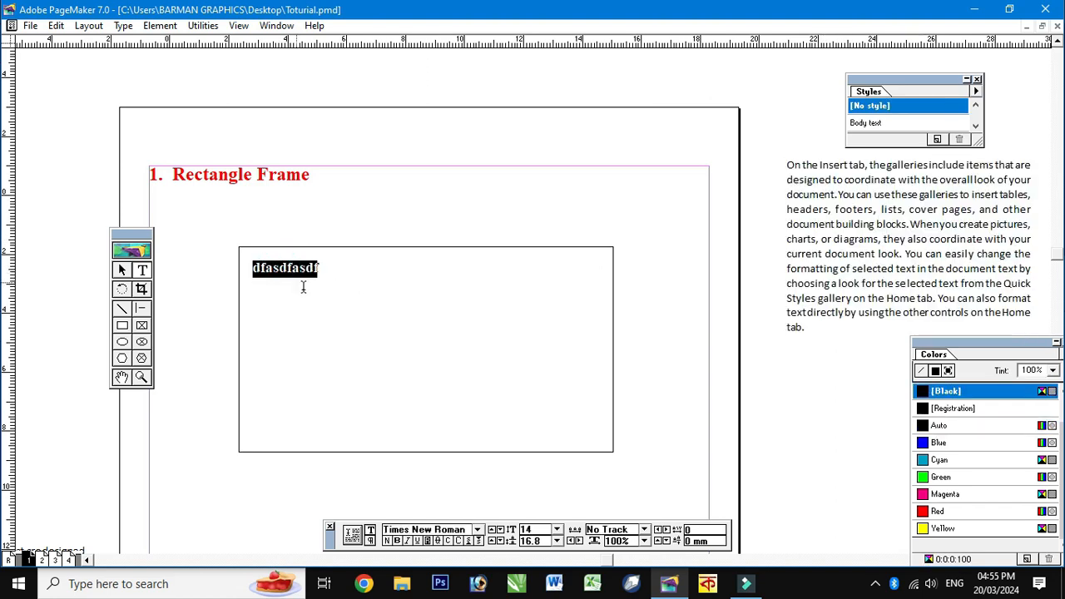
{"action": "key", "text": "ctrl+v"}
{"action": "left_click", "coordinate": [122, 269]}
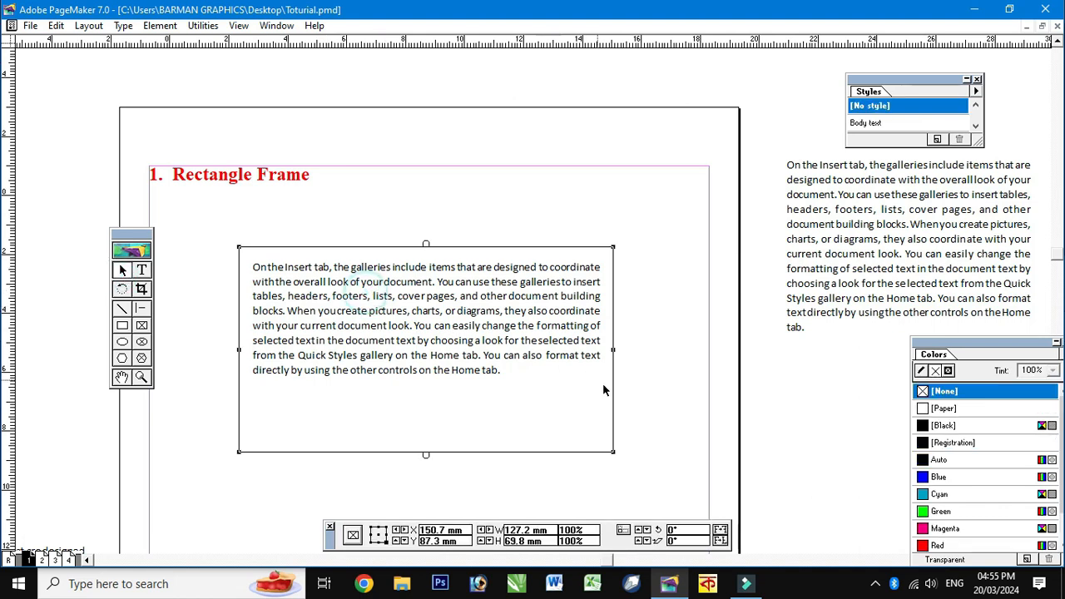
Enlarge the text frame slightly to about 130 mm wide and 70.5 mm high
{"action": "mouse_move", "coordinate": [613, 452]}
{"action": "left_mouse_down"}
{"action": "mouse_move", "coordinate": [582, 396]}
{"action": "mouse_move", "coordinate": [620, 453]}
{"action": "left_mouse_up"}
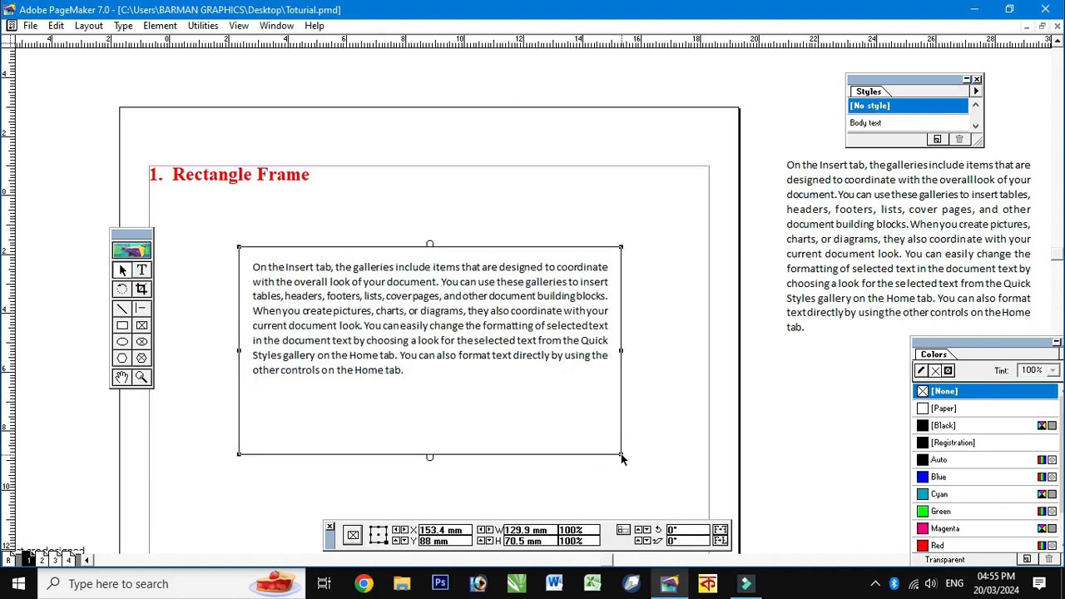
{"action": "left_click", "coordinate": [143, 272]}
{"action": "left_click", "coordinate": [122, 271]}
Separate the text content from the rectangle frame and move the text block above the empty frame
{"action": "left_click", "coordinate": [155, 26]}
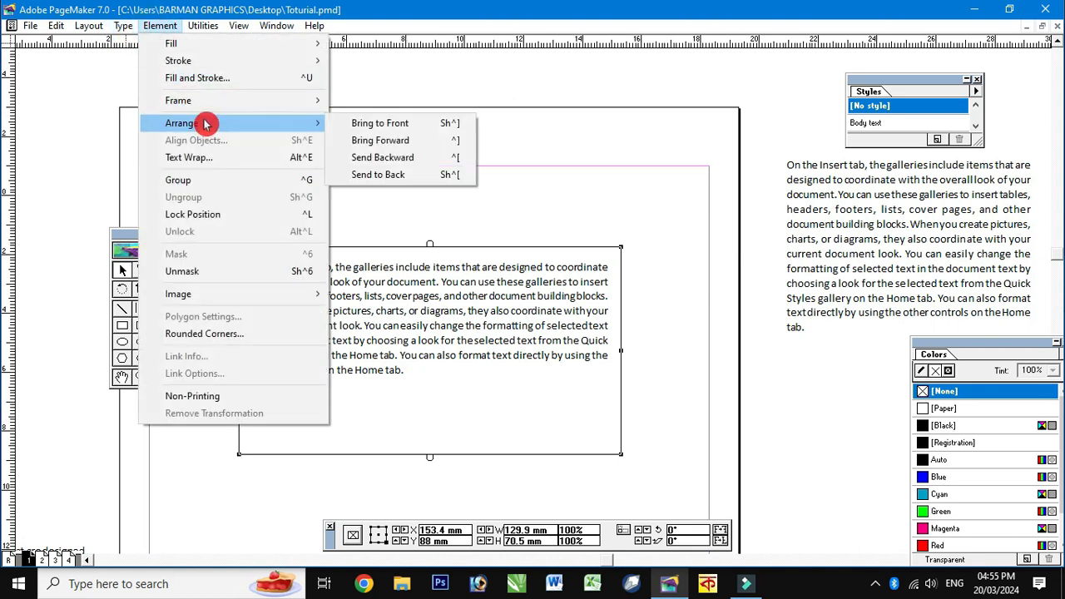
{"action": "mouse_move", "coordinate": [208, 100]}
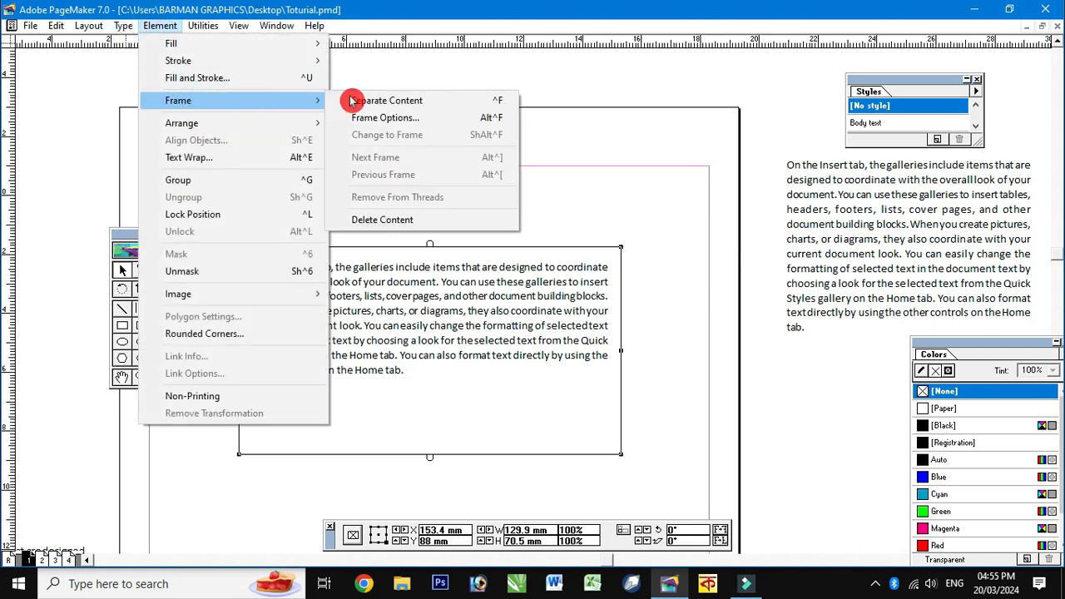
{"action": "left_click", "coordinate": [451, 103]}
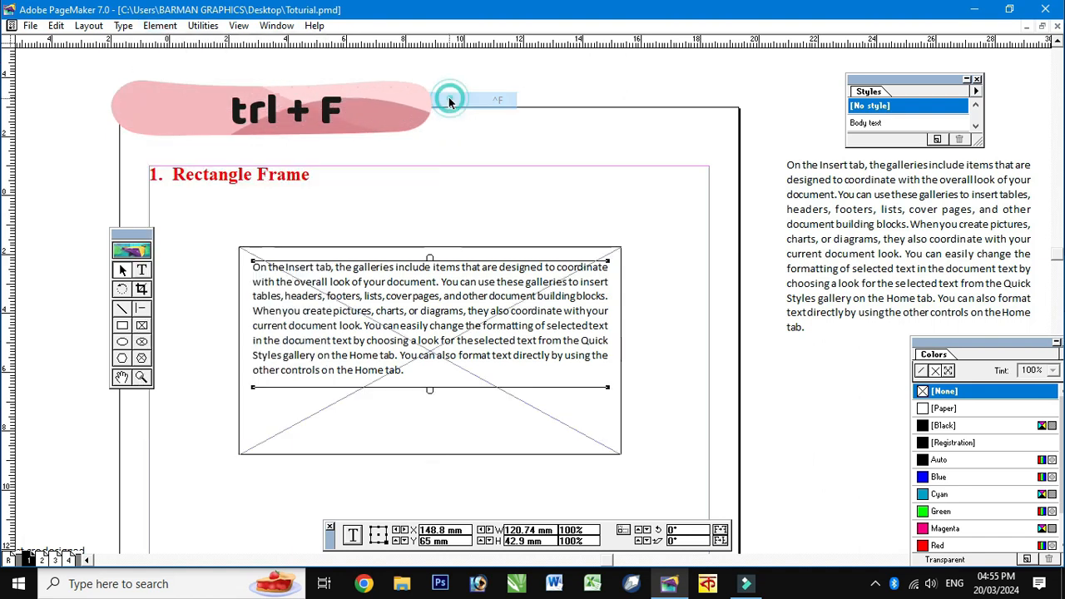
{"action": "left_click_drag", "start_coordinate": [430, 278], "coordinate": [732, 143]}
{"action": "left_click_drag", "start_coordinate": [636, 155], "coordinate": [532, 120]}
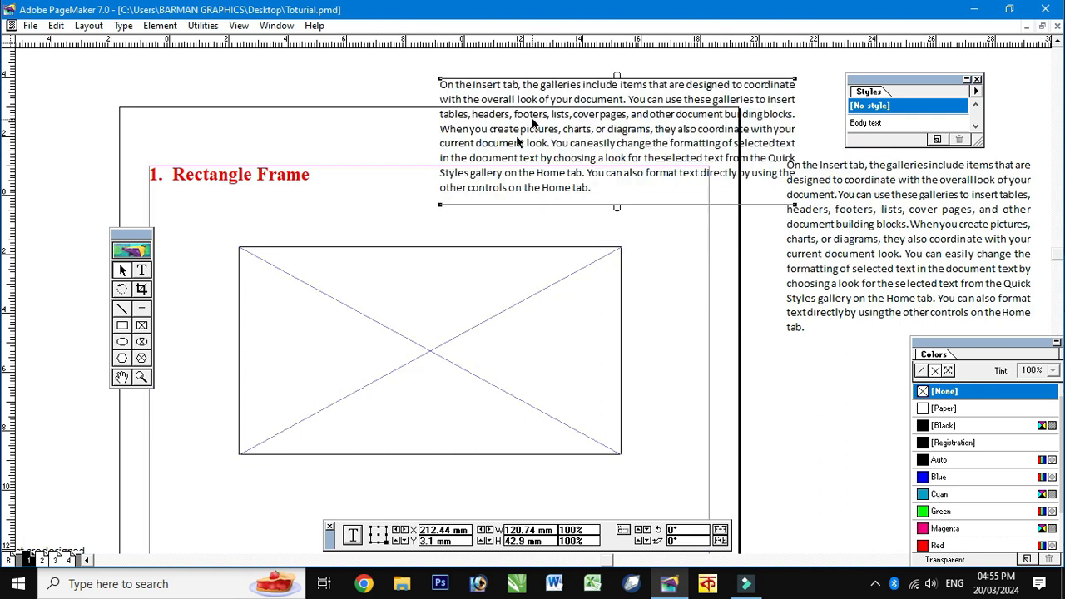
Attach the detached text block to the empty rectangle frame again
{"action": "left_click", "coordinate": [486, 250]}
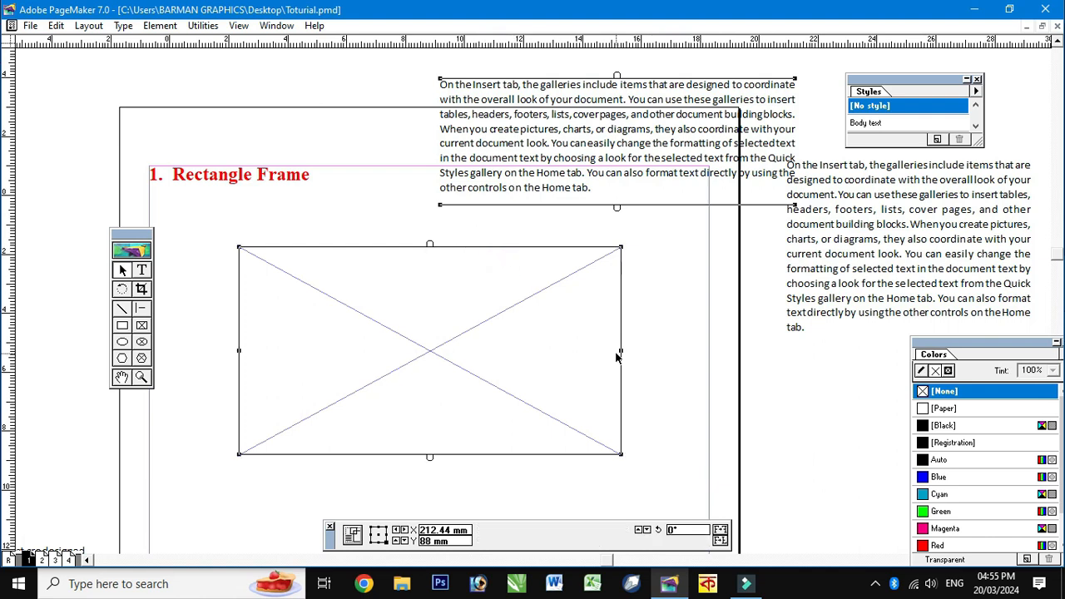
{"action": "key", "text": "ctrl+f"}
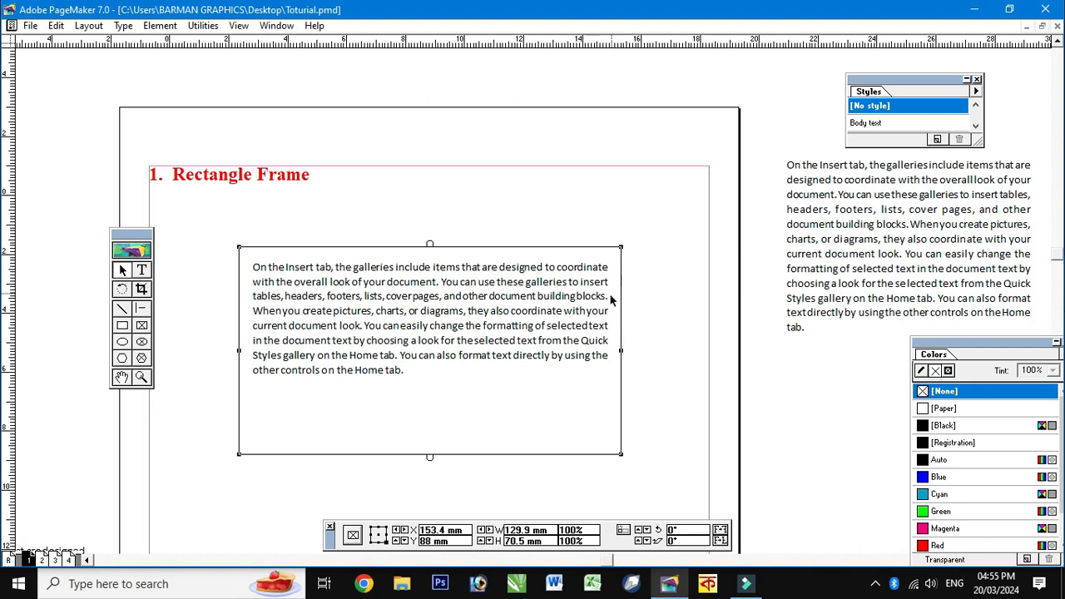
Set the frame's inset to 2 mm on all four sides and shrink the frame to about 120 by 52 mm
{"action": "left_click", "coordinate": [454, 313]}
{"action": "left_click", "coordinate": [160, 26]}
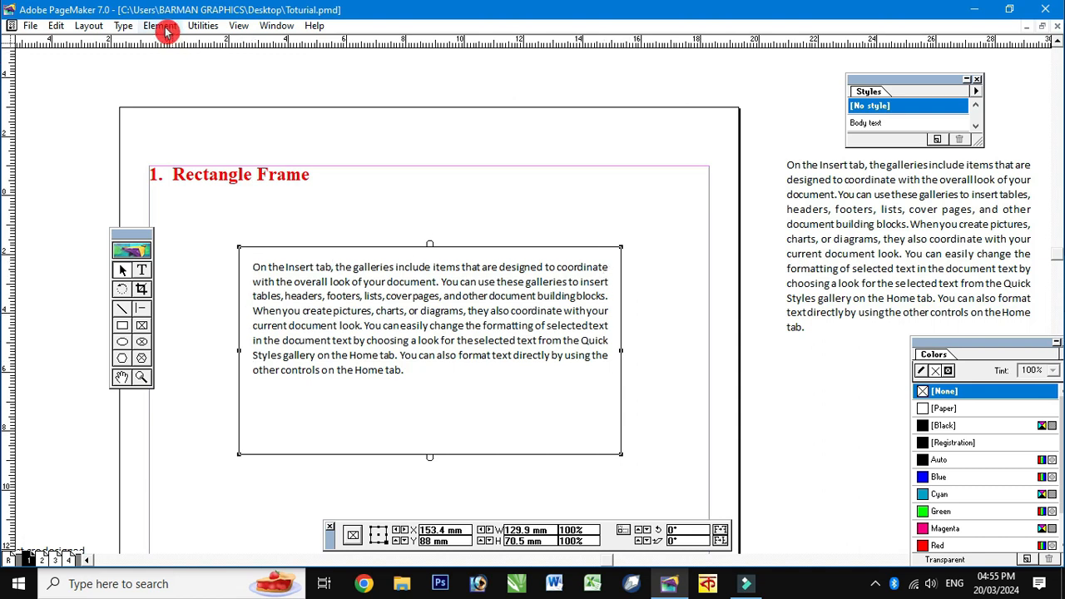
{"action": "left_click", "coordinate": [187, 101]}
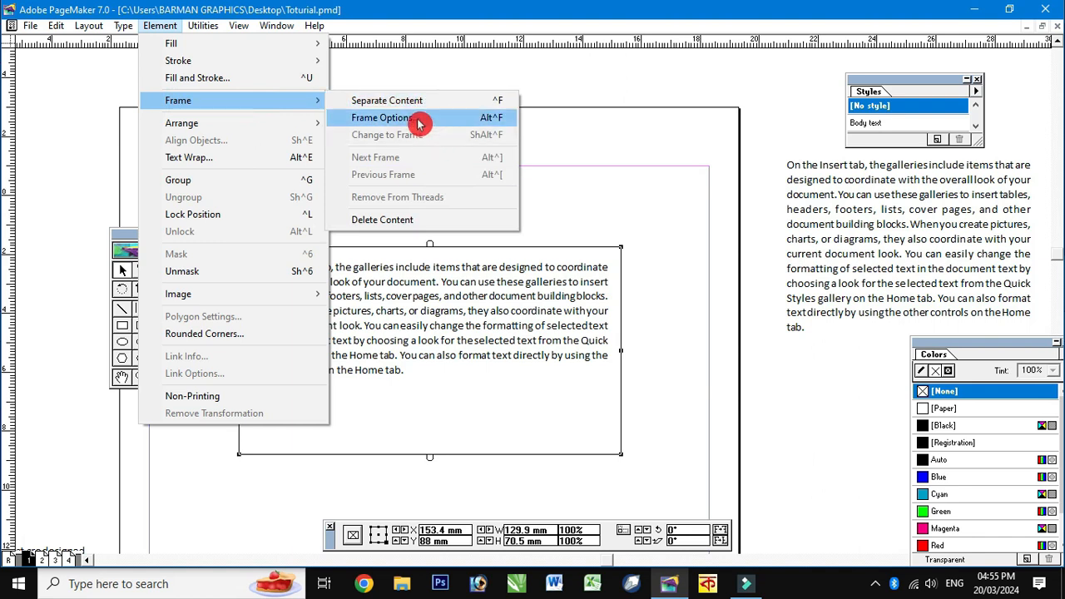
{"action": "left_click", "coordinate": [468, 120]}
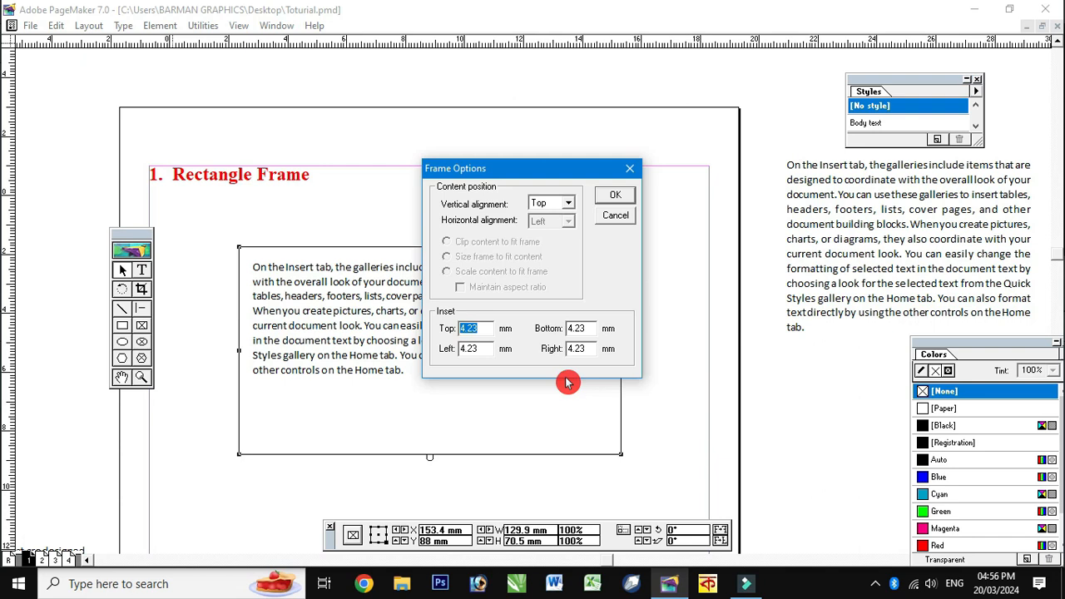
{"action": "type", "text": "2"}
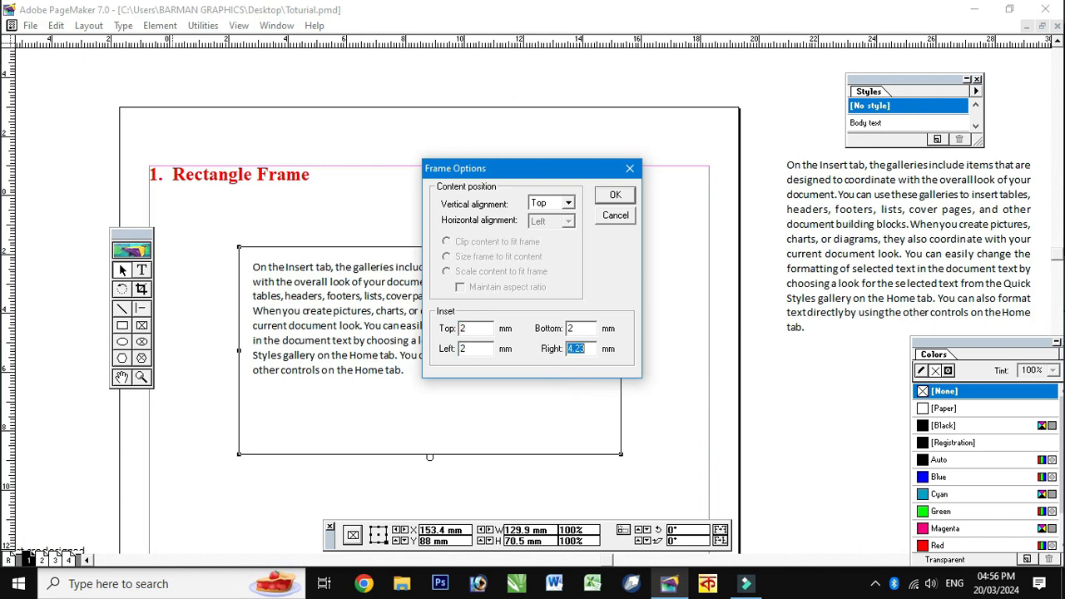
{"action": "key", "text": "Return"}
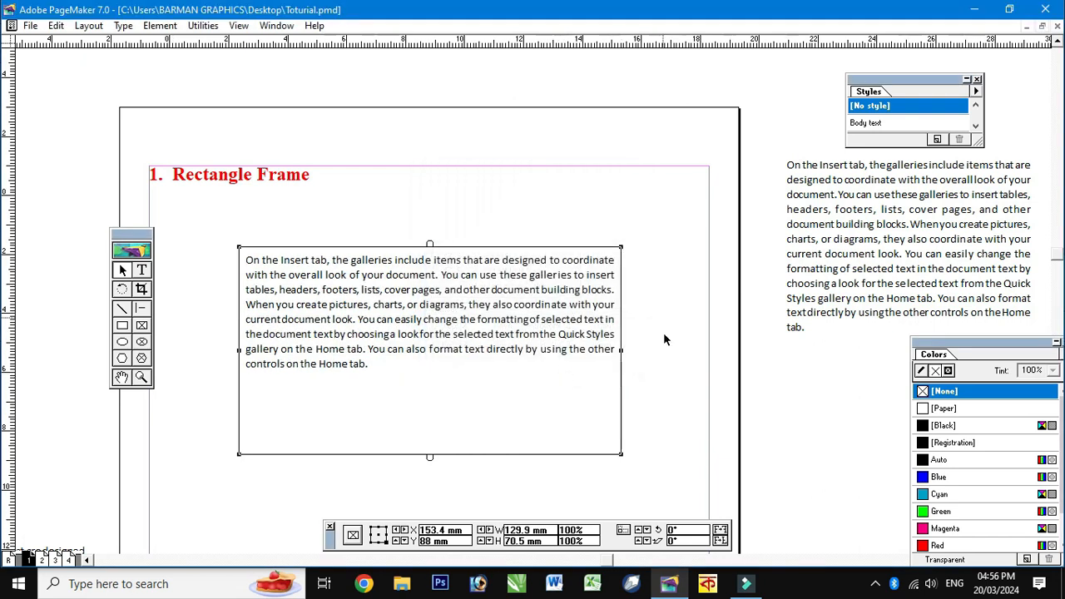
{"action": "left_click_drag", "start_coordinate": [618, 453], "coordinate": [591, 400]}
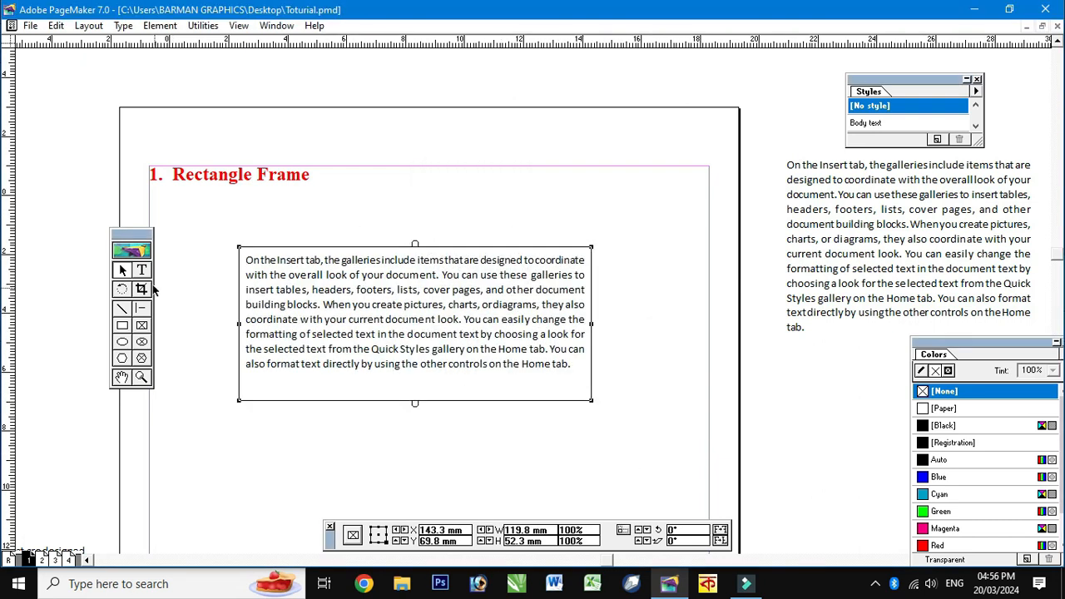
Draw a second rectangle frame about 99 mm wide and 48 mm high below the text frame
{"action": "left_click", "coordinate": [143, 332]}
{"action": "scroll", "coordinate": [447, 397], "scroll_direction": "down", "scroll_amount": 2}
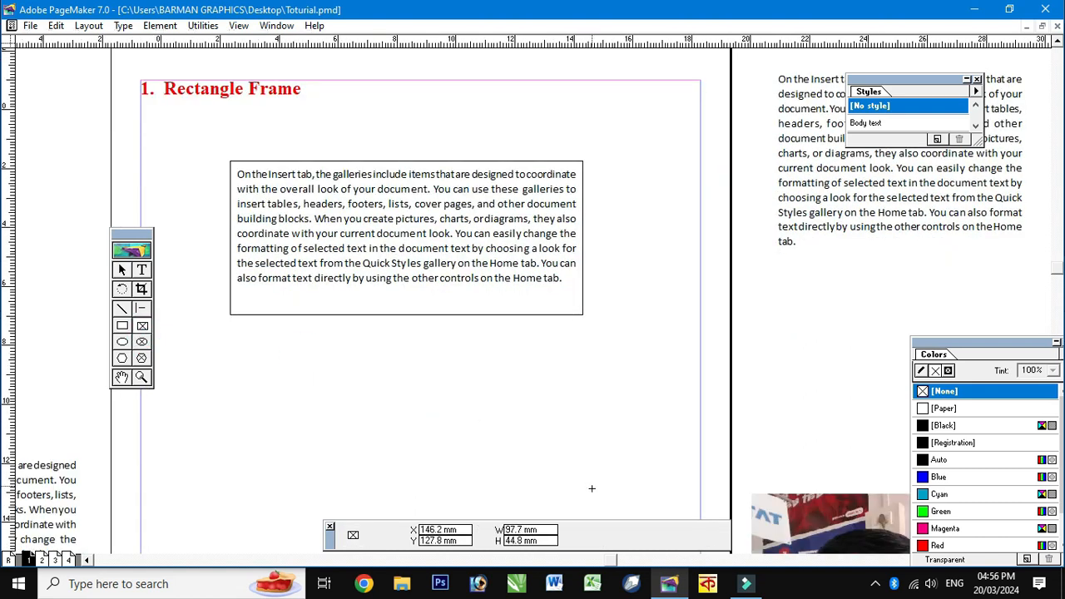
{"action": "left_click_drag", "start_coordinate": [591, 485], "coordinate": [594, 496]}
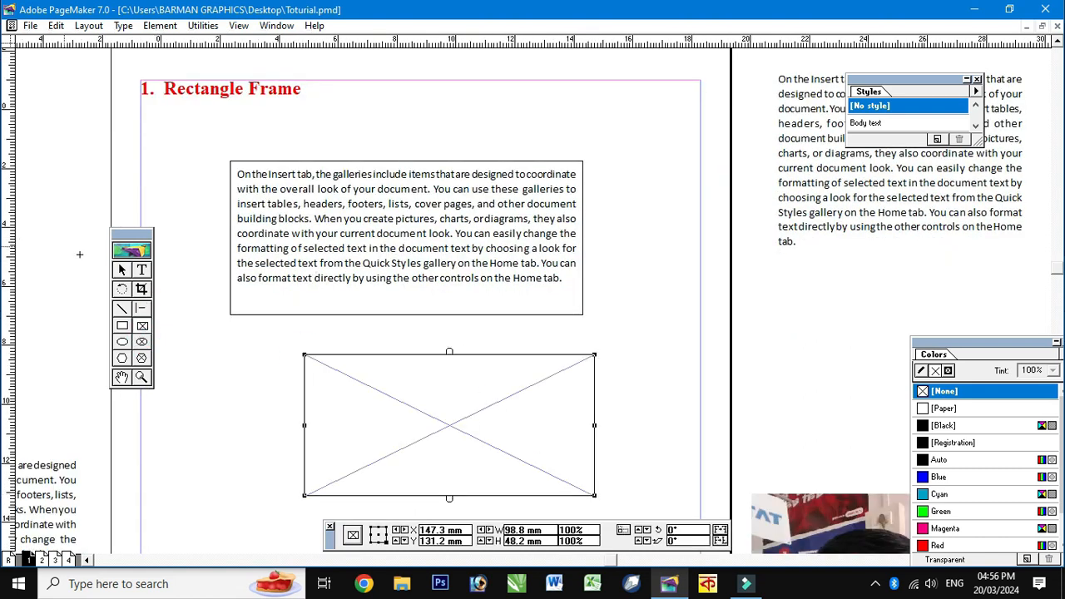
Shorten the first frame to about 29 mm high and thread its overflow text into the second frame
{"action": "left_click", "coordinate": [121, 269]}
{"action": "left_click", "coordinate": [308, 225]}
{"action": "left_click_drag", "start_coordinate": [421, 252], "coordinate": [408, 245]}
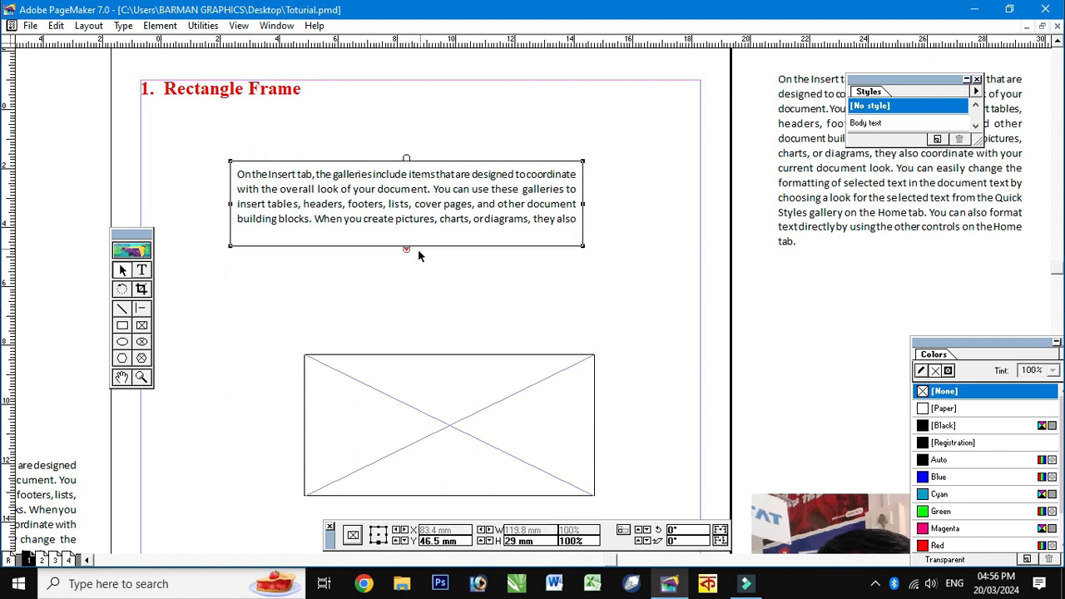
{"action": "left_click", "coordinate": [409, 246]}
{"action": "left_click", "coordinate": [380, 374]}
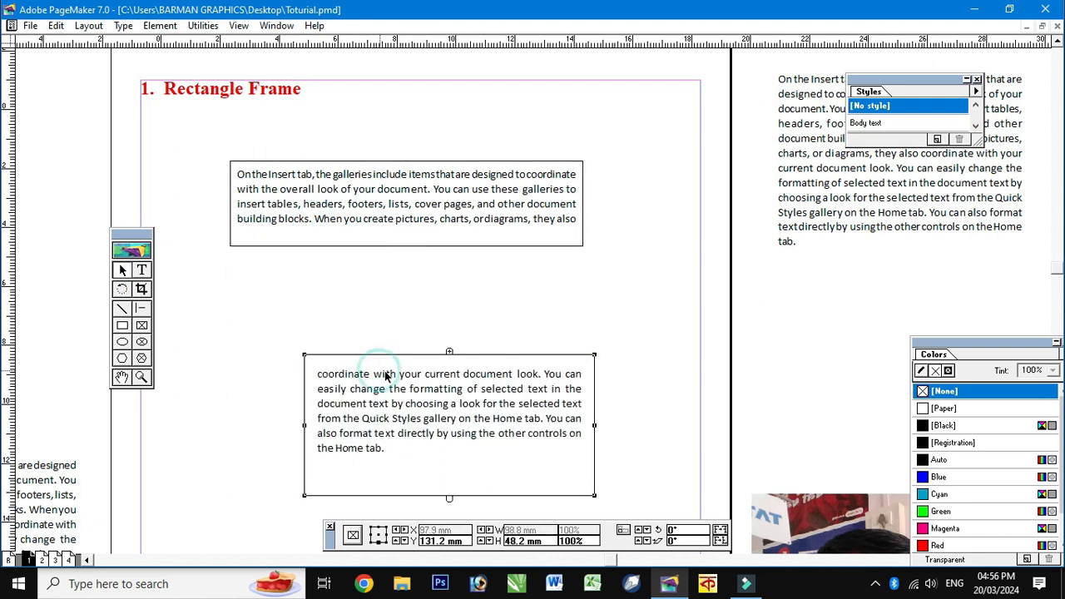
Lengthen the first frame to about 41.5 mm, widen the second slightly, and shorten the first to about 31 mm to reflow the text
{"action": "left_click", "coordinate": [416, 202]}
{"action": "left_click_drag", "start_coordinate": [406, 247], "coordinate": [407, 283]}
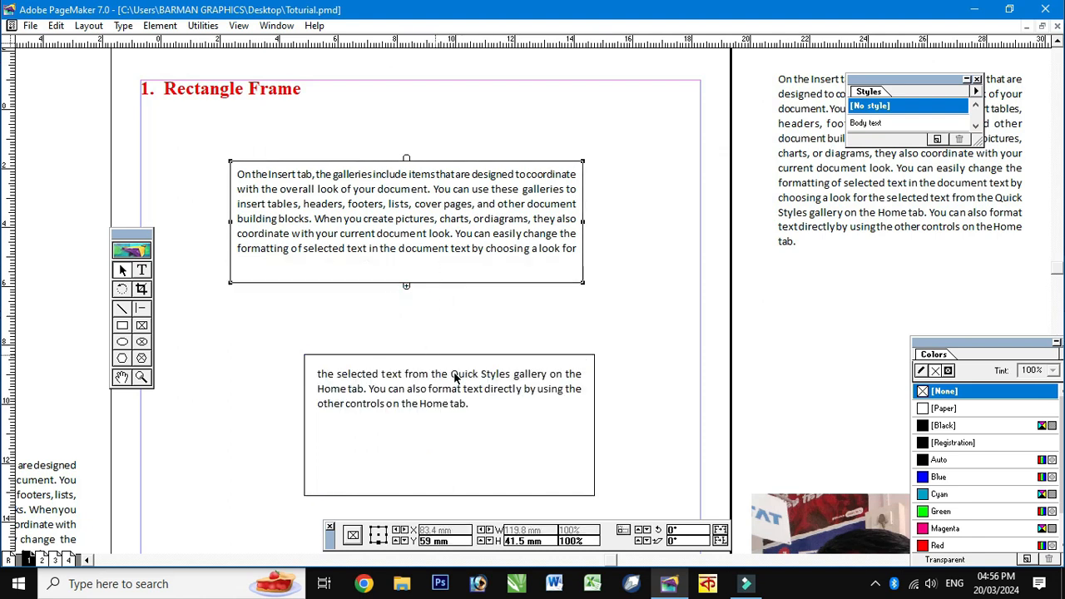
{"action": "left_click", "coordinate": [476, 407]}
{"action": "mouse_move", "coordinate": [594, 496]}
{"action": "left_mouse_down"}
{"action": "mouse_move", "coordinate": [613, 510]}
{"action": "mouse_move", "coordinate": [608, 488]}
{"action": "left_mouse_up"}
{"action": "left_click", "coordinate": [449, 260]}
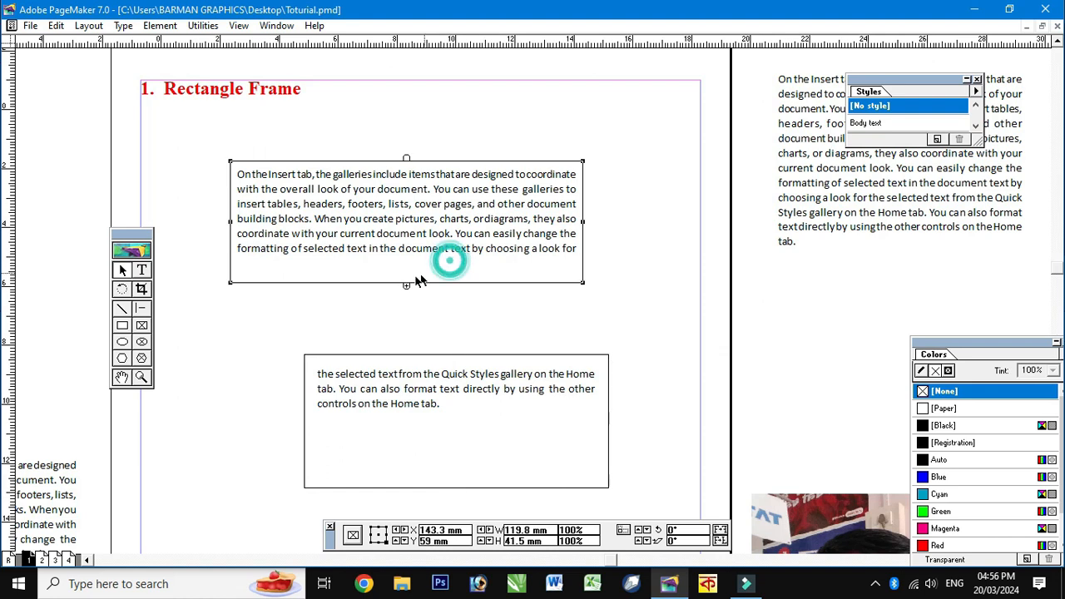
{"action": "left_click_drag", "start_coordinate": [406, 285], "coordinate": [408, 257]}
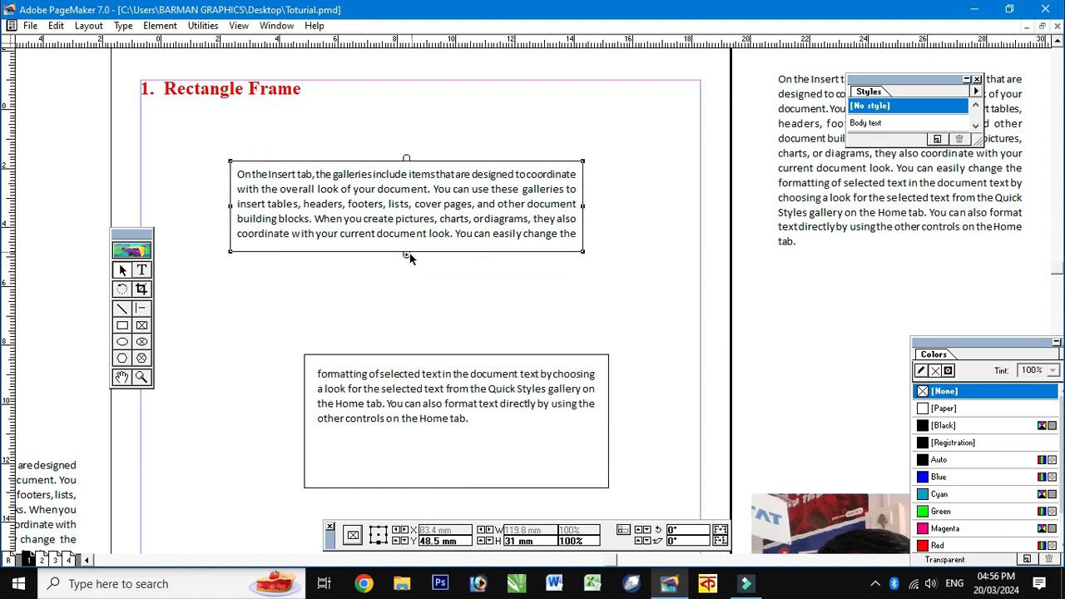
Resize the second threaded frame to about 110 by 42.5 mm and the first one to about 119 by 41 mm
{"action": "left_click", "coordinate": [470, 425]}
{"action": "mouse_move", "coordinate": [609, 488]}
{"action": "left_mouse_down"}
{"action": "mouse_move", "coordinate": [610, 444]}
{"action": "mouse_move", "coordinate": [628, 479]}
{"action": "left_mouse_up"}
{"action": "left_click", "coordinate": [514, 233]}
{"action": "left_click_drag", "start_coordinate": [582, 251], "coordinate": [580, 286]}
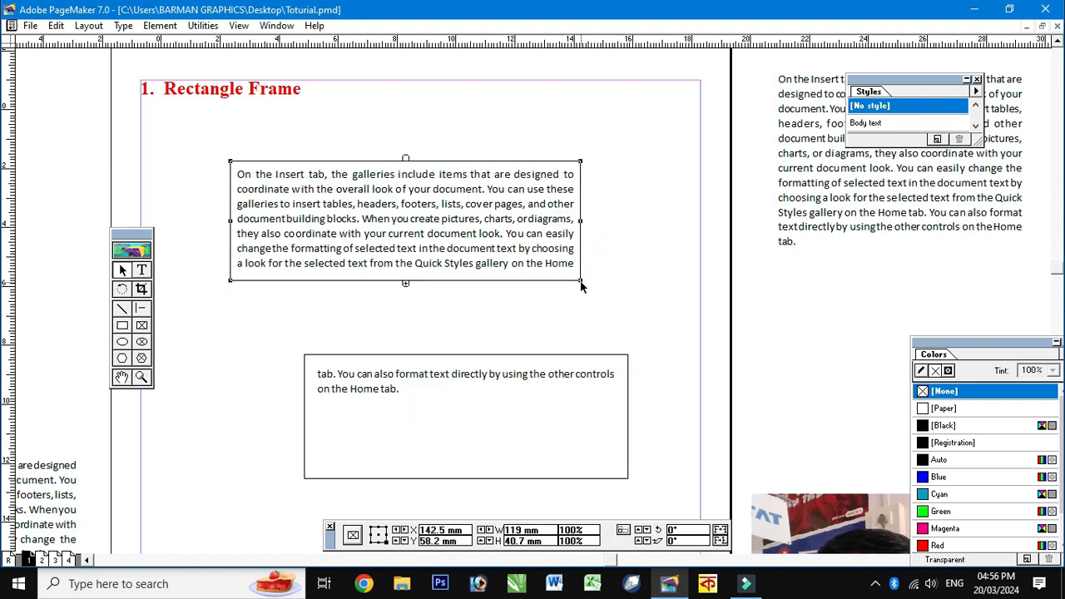
{"action": "left_click", "coordinate": [141, 271]}
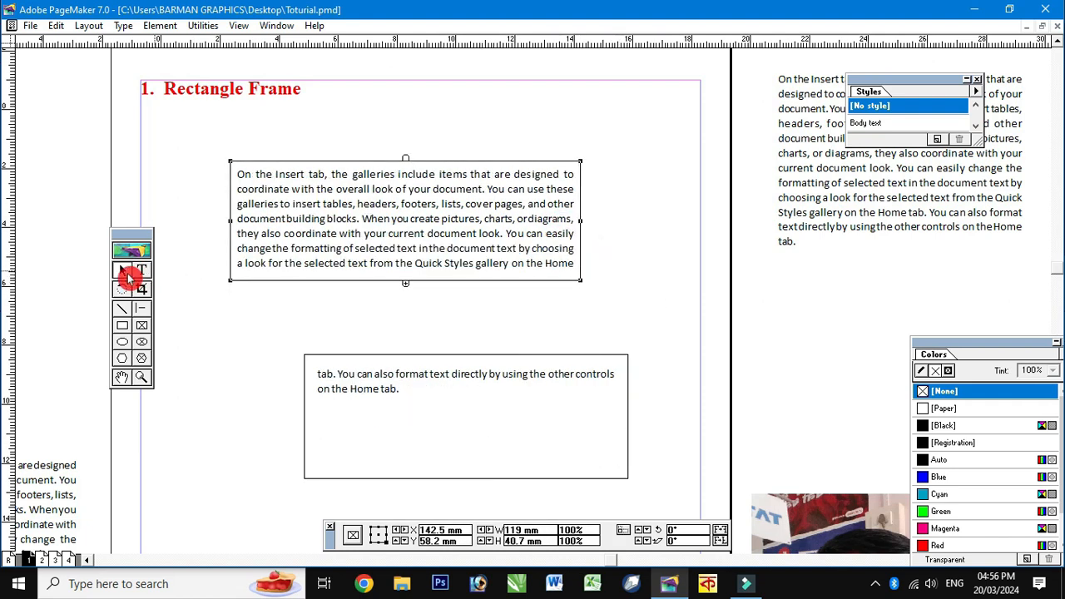
{"action": "left_click", "coordinate": [123, 271]}
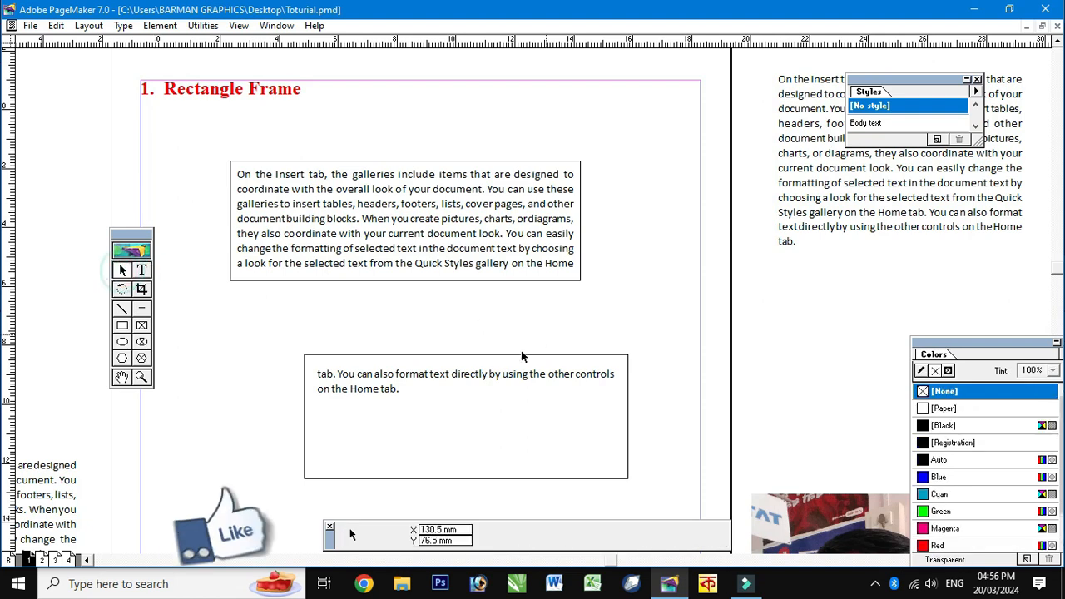
Extend the first frame's lower edge down over the second frame to pull all the threaded text into the first
{"action": "left_click", "coordinate": [466, 383]}
{"action": "left_click", "coordinate": [544, 387]}
{"action": "scroll", "coordinate": [547, 305], "scroll_direction": "down", "scroll_amount": 2}
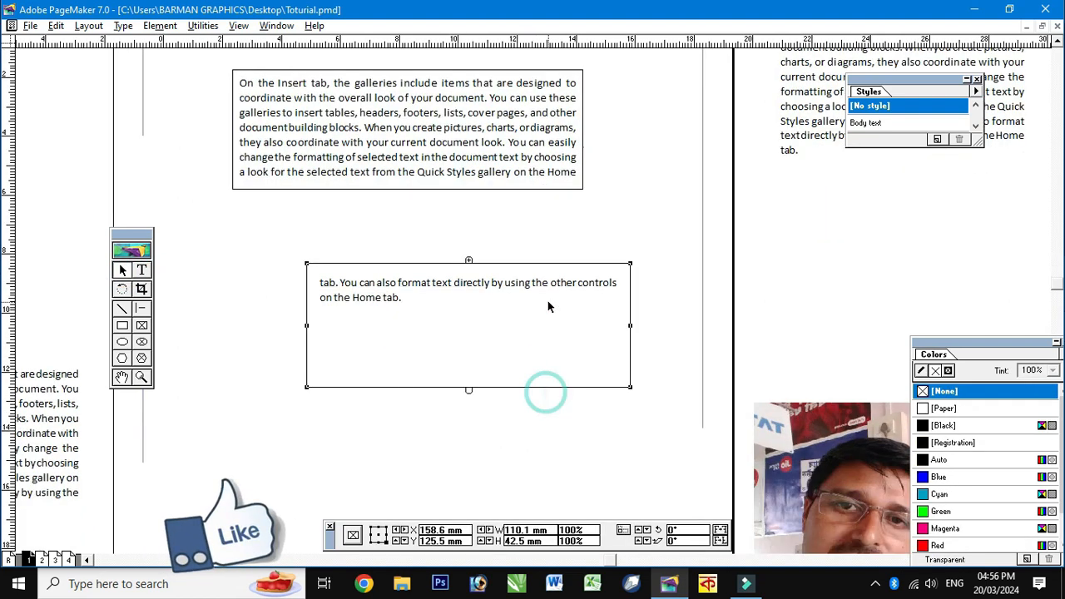
{"action": "left_click", "coordinate": [408, 136]}
{"action": "left_click_drag", "start_coordinate": [409, 192], "coordinate": [414, 302]}
{"action": "left_click", "coordinate": [476, 380]}
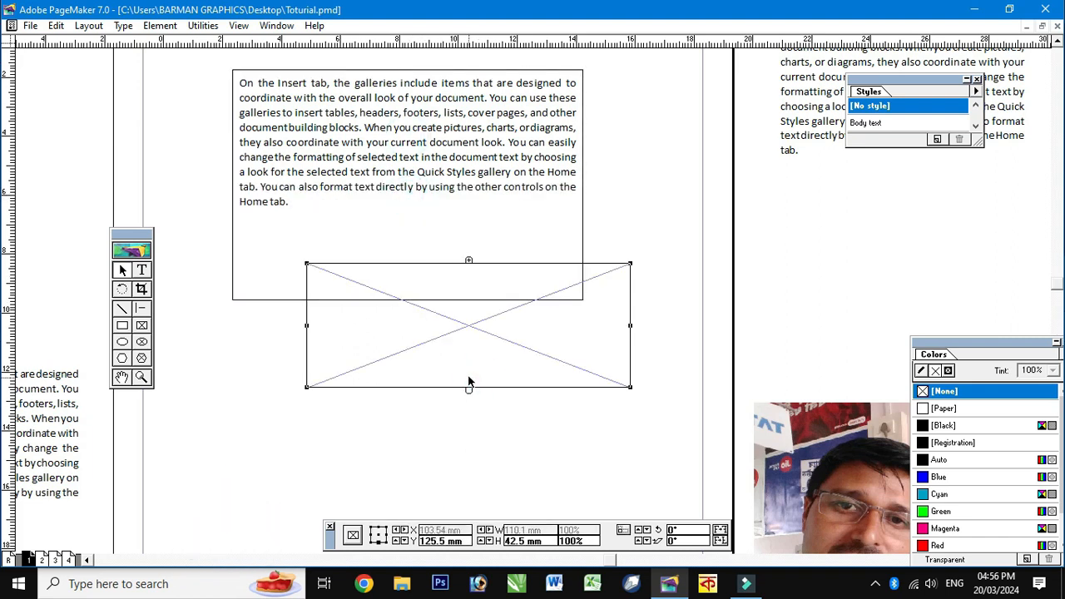
Delete the empty second frame, and separate the text from the remaining frame, moving it off to the right
{"action": "key", "text": "Delete"}
{"action": "left_click", "coordinate": [446, 302]}
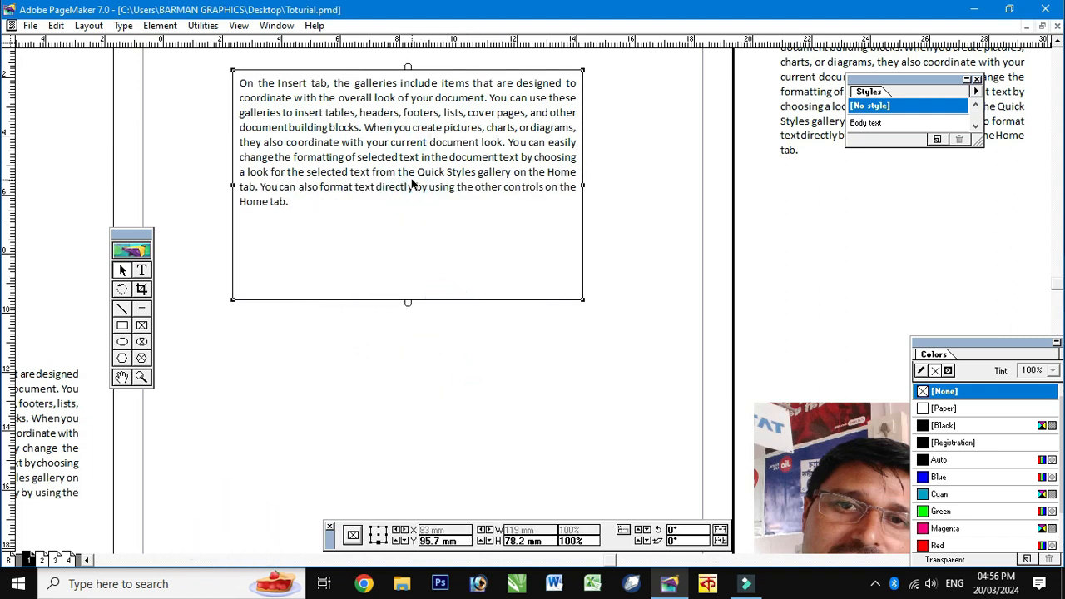
{"action": "key", "text": "ctrl+f"}
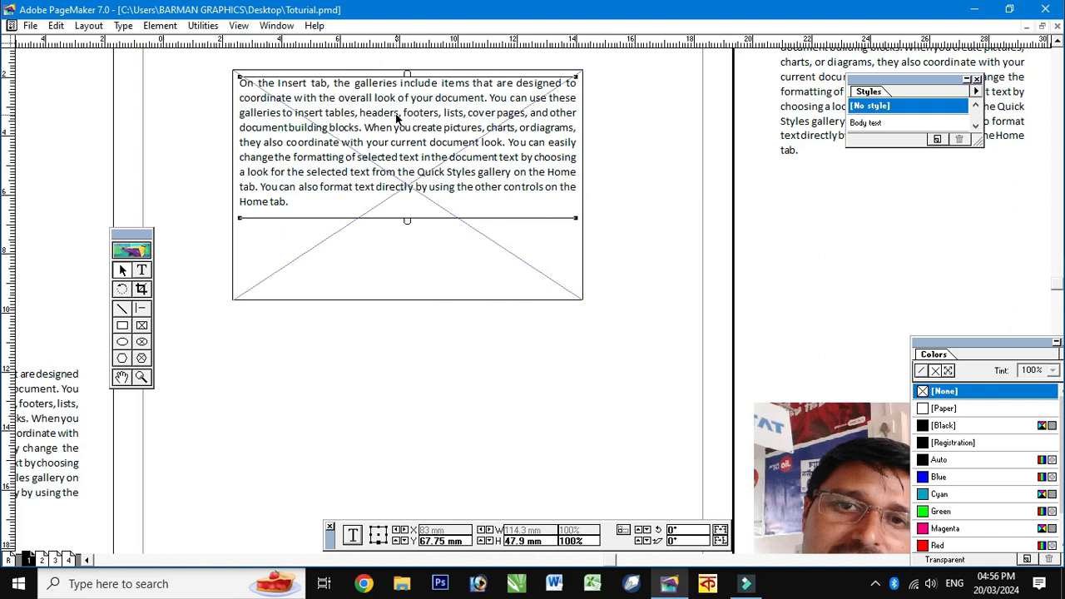
{"action": "left_click_drag", "start_coordinate": [396, 119], "coordinate": [814, 189]}
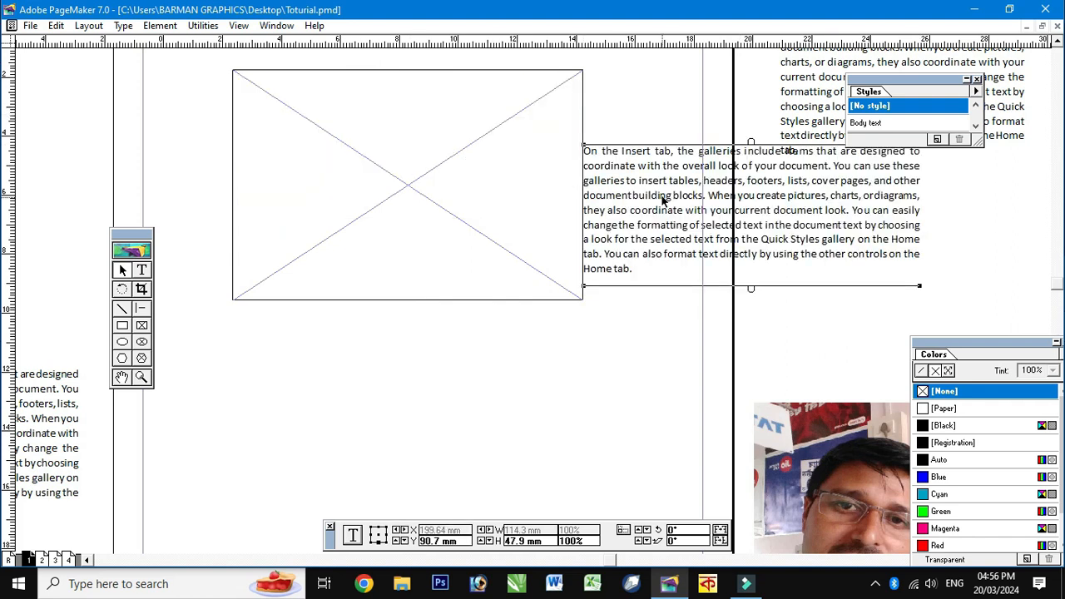
Bring the photo below the empty rectangle frame and attach it as the frame's content
{"action": "left_click", "coordinate": [467, 69]}
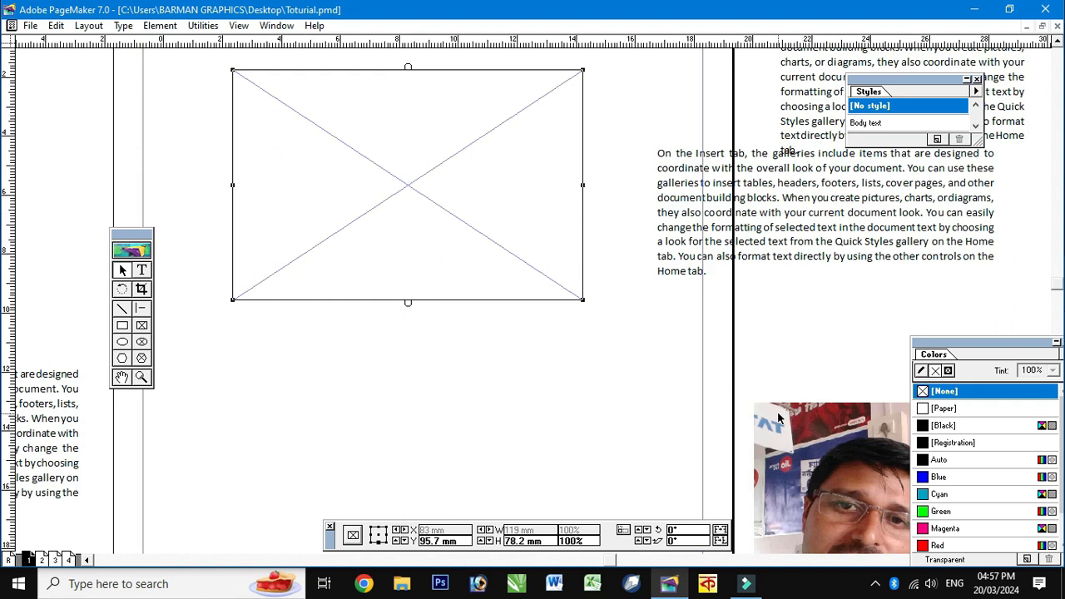
{"action": "left_click", "coordinate": [430, 296]}
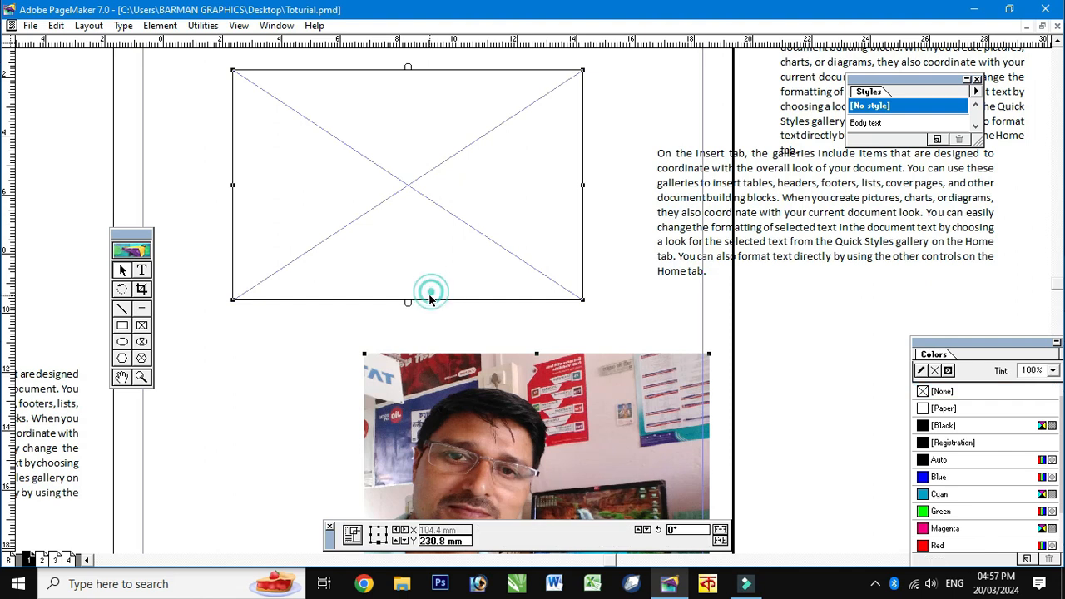
{"action": "left_click", "coordinate": [430, 205]}
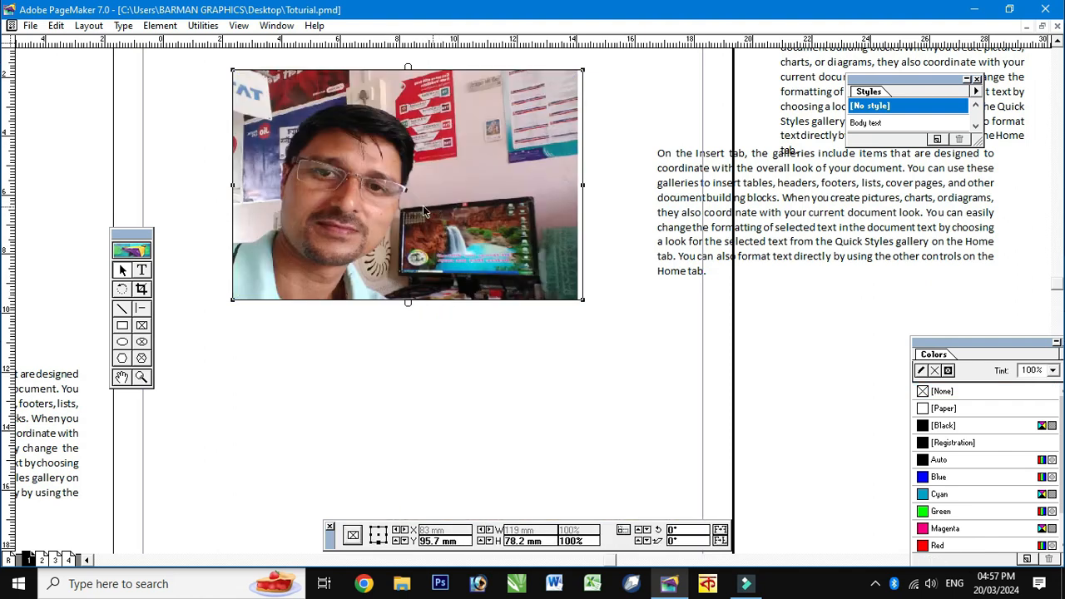
Set the photo frame to scale its content to fit the frame, and enlarge the frame to about 120.5 by 94.6 mm
{"action": "left_click", "coordinate": [162, 26]}
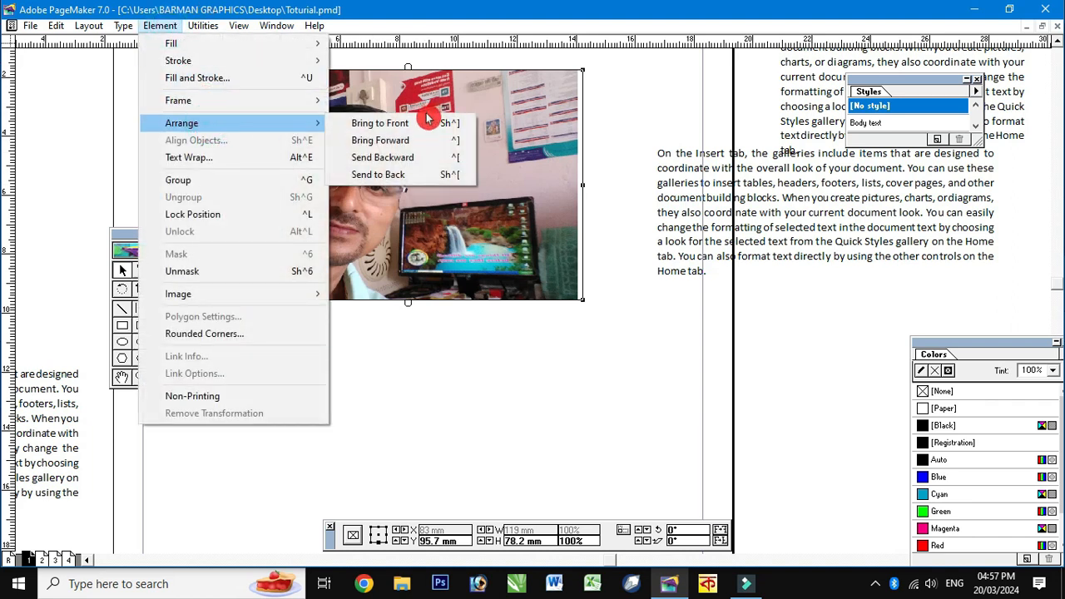
{"action": "left_click", "coordinate": [215, 106]}
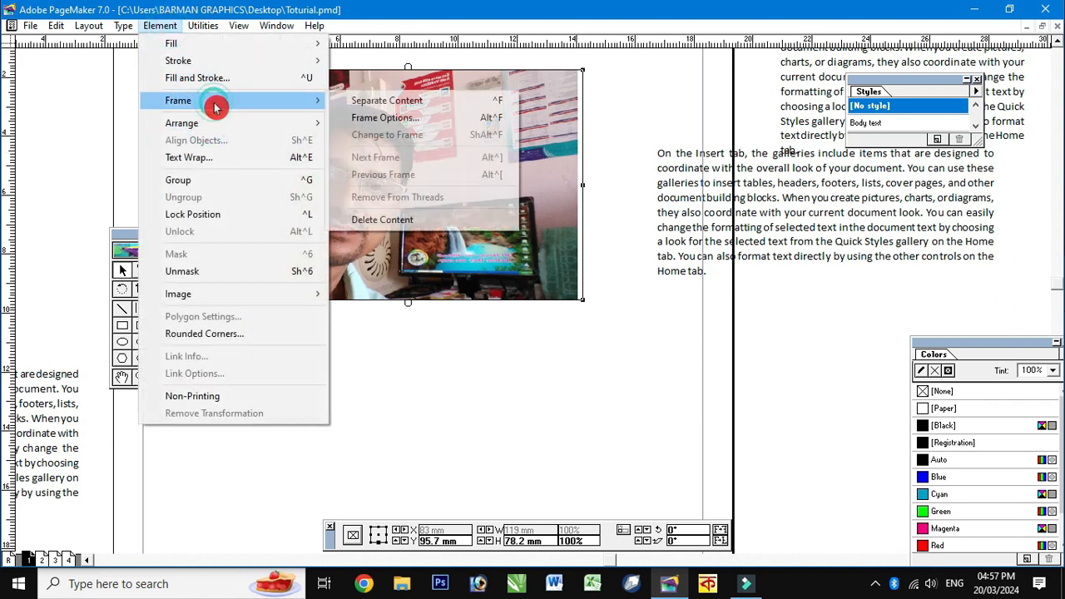
{"action": "left_click", "coordinate": [441, 120]}
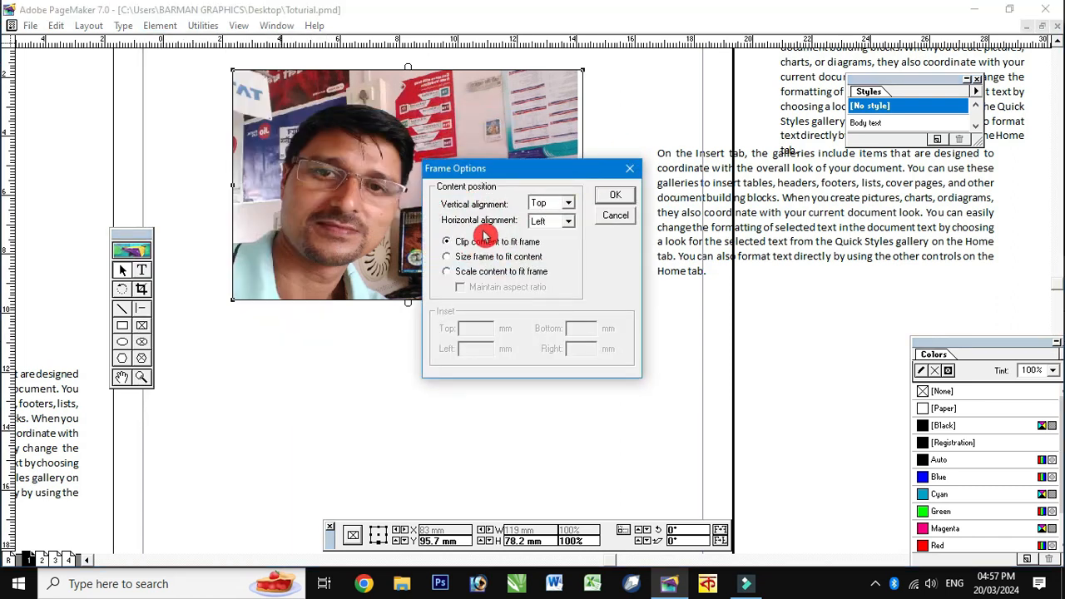
{"action": "left_click", "coordinate": [458, 273]}
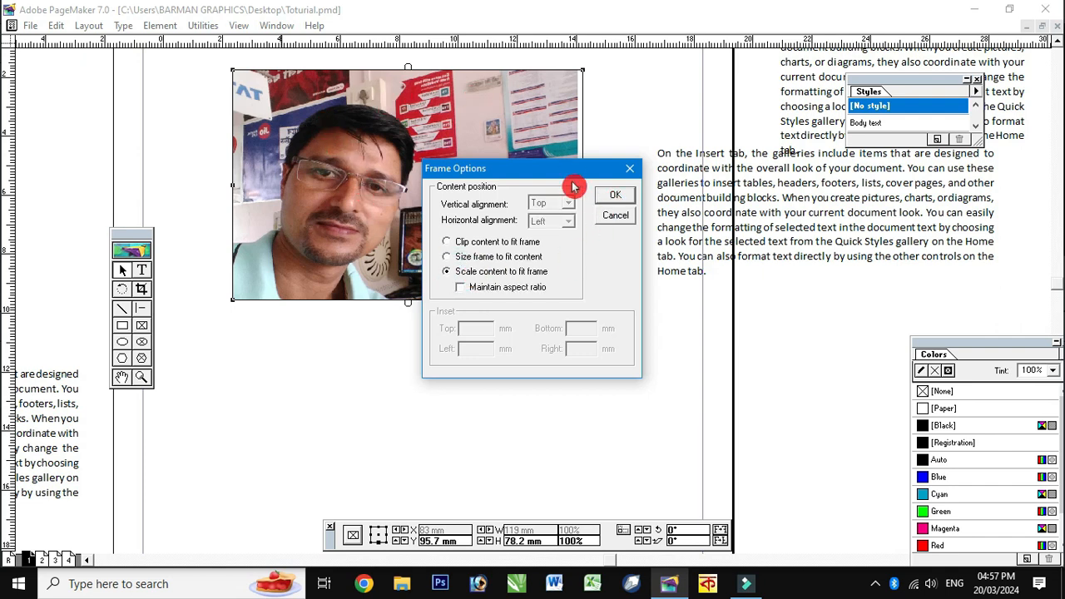
{"action": "left_click", "coordinate": [620, 196]}
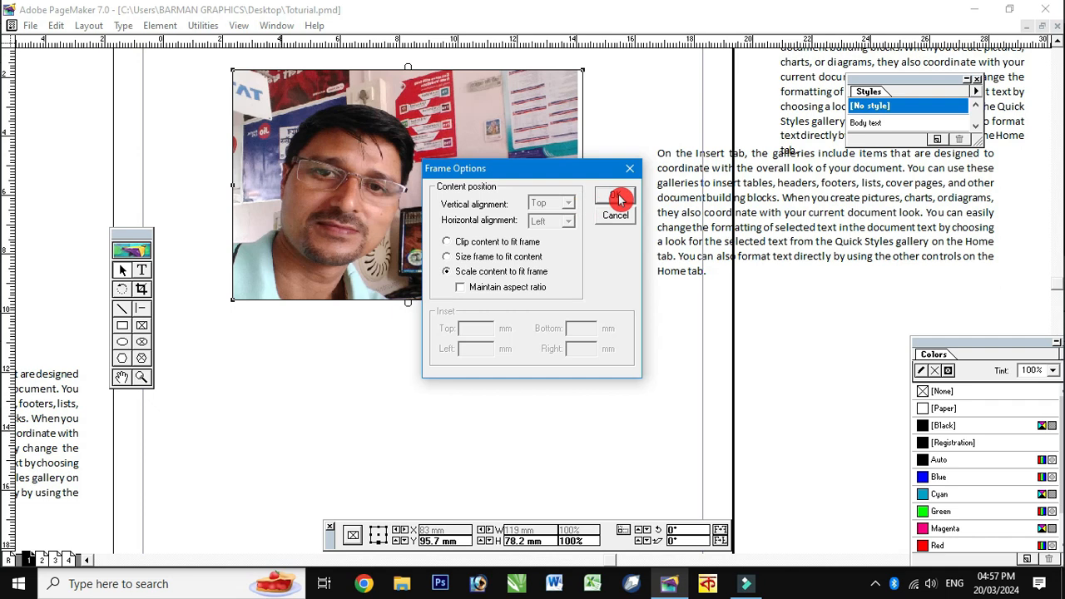
{"action": "left_click_drag", "start_coordinate": [584, 300], "coordinate": [588, 347]}
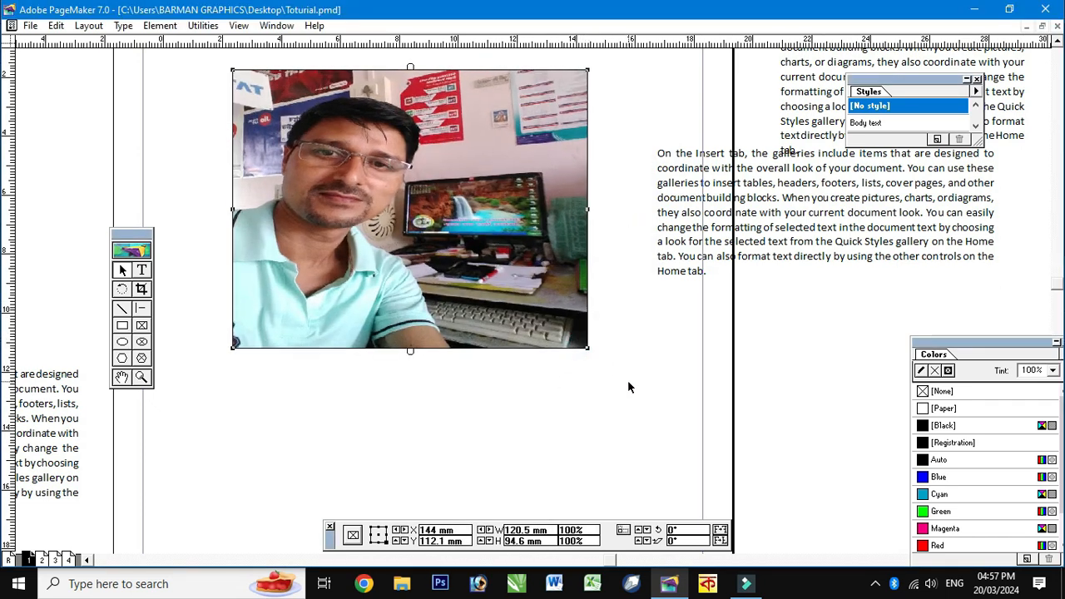
Separate the photo from the rectangle frame and move it down and to the right, away from the frame
{"action": "left_click", "coordinate": [555, 318]}
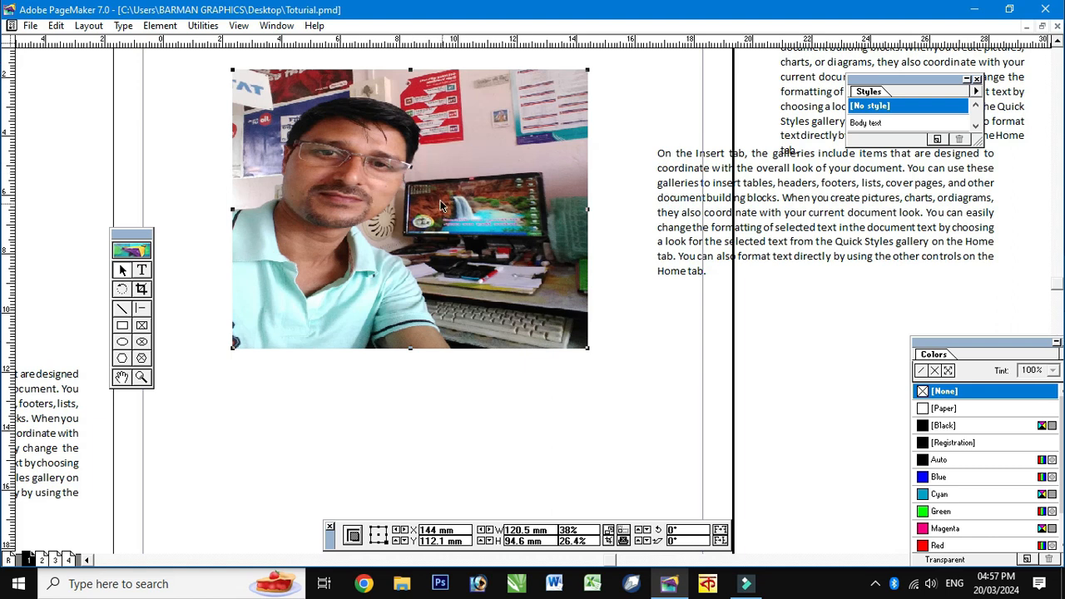
{"action": "left_click_drag", "start_coordinate": [452, 173], "coordinate": [551, 348]}
{"action": "left_click_drag", "start_coordinate": [463, 320], "coordinate": [678, 377]}
{"action": "left_click_drag", "start_coordinate": [612, 365], "coordinate": [696, 388]}
Draw an ellipse frame about 101 by 100 mm below the "Ellips Frame" heading on page 2
{"action": "left_click", "coordinate": [43, 562]}
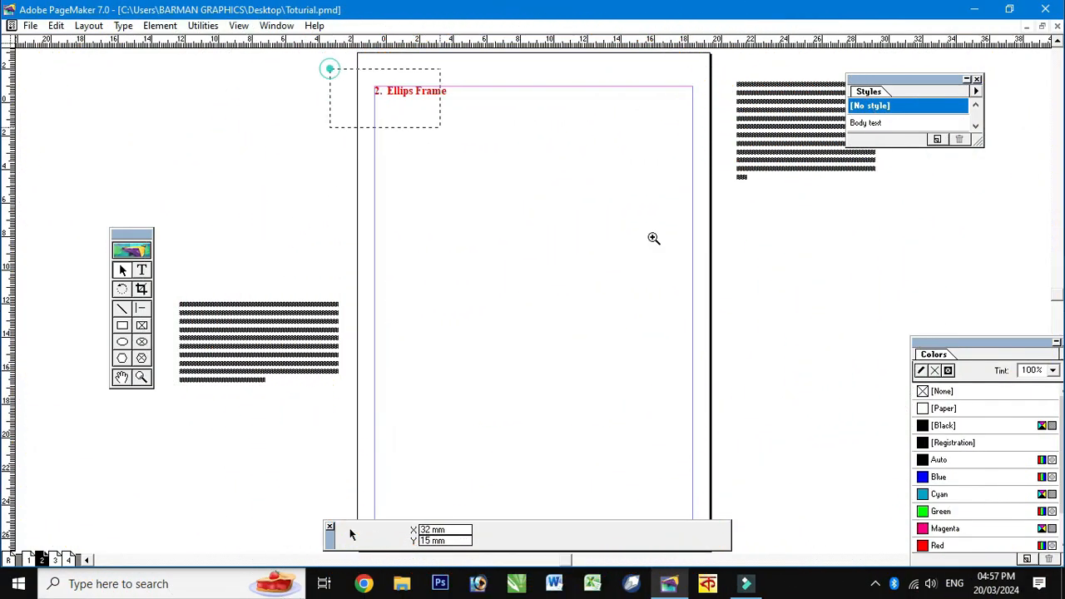
{"action": "left_click_drag", "start_coordinate": [653, 238], "coordinate": [739, 343]}
{"action": "left_click", "coordinate": [143, 340]}
{"action": "left_click_drag", "start_coordinate": [321, 157], "coordinate": [634, 463]}
{"action": "left_click", "coordinate": [121, 269]}
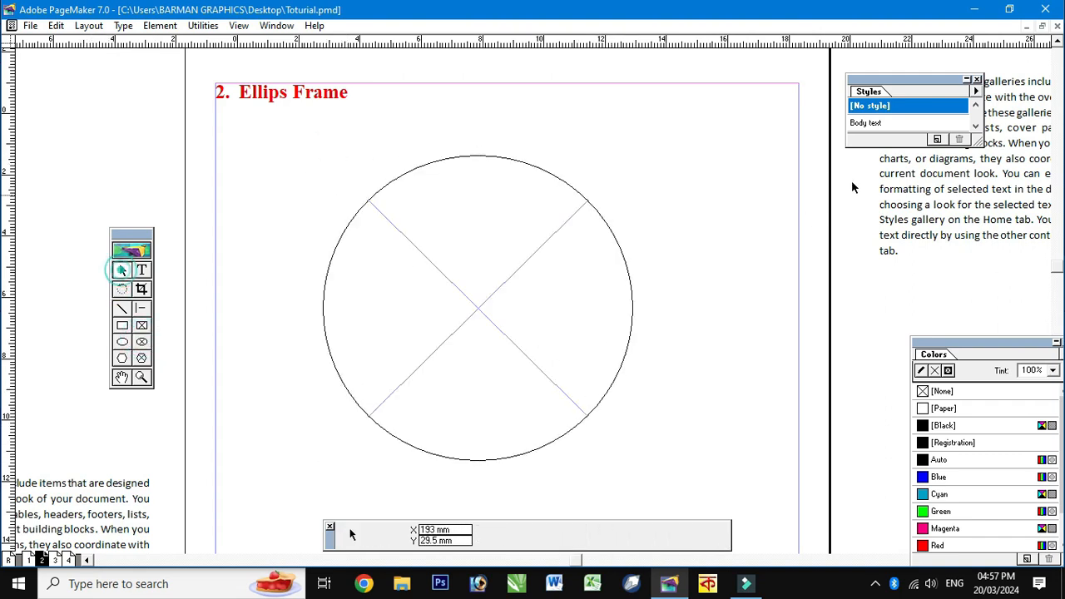
Move the pasteboard text block beside the ellipse frame and attach it to the frame as content
{"action": "left_click_drag", "start_coordinate": [899, 219], "coordinate": [677, 359]}
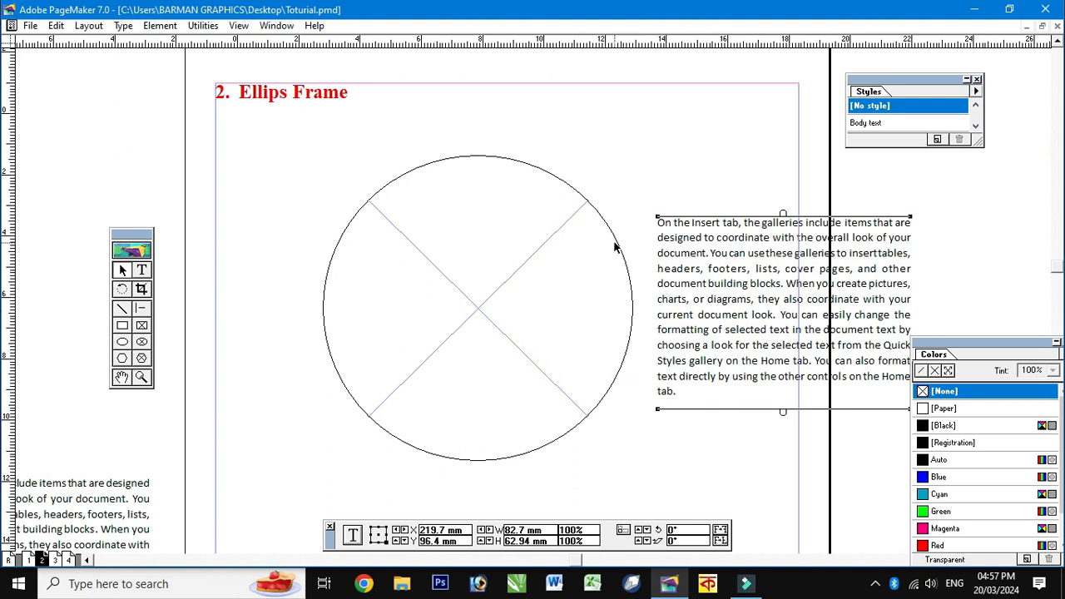
{"action": "left_click", "coordinate": [617, 246]}
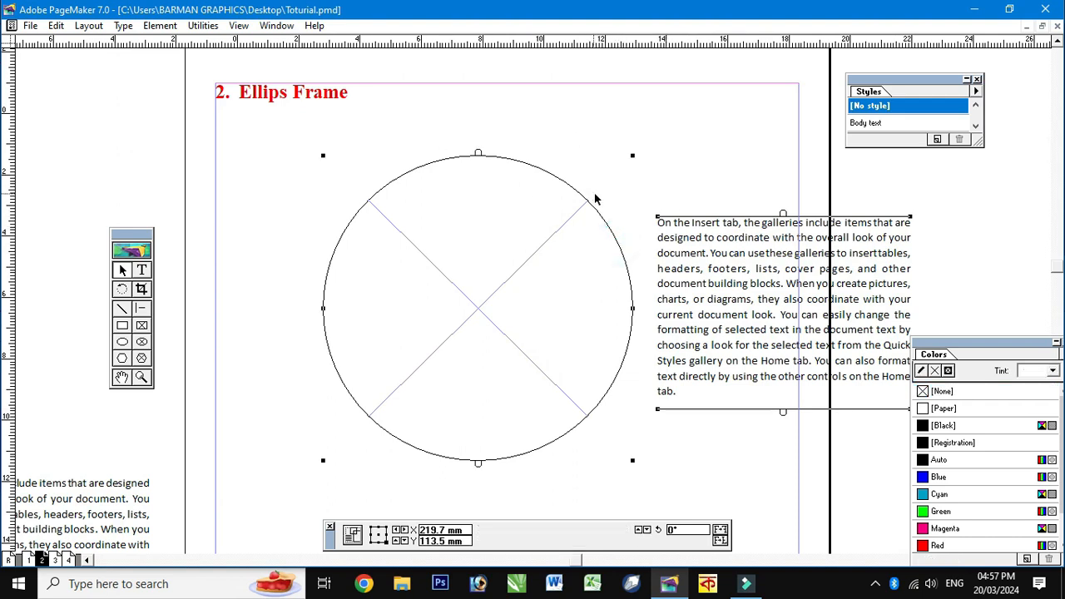
{"action": "key", "text": "ctrl+f"}
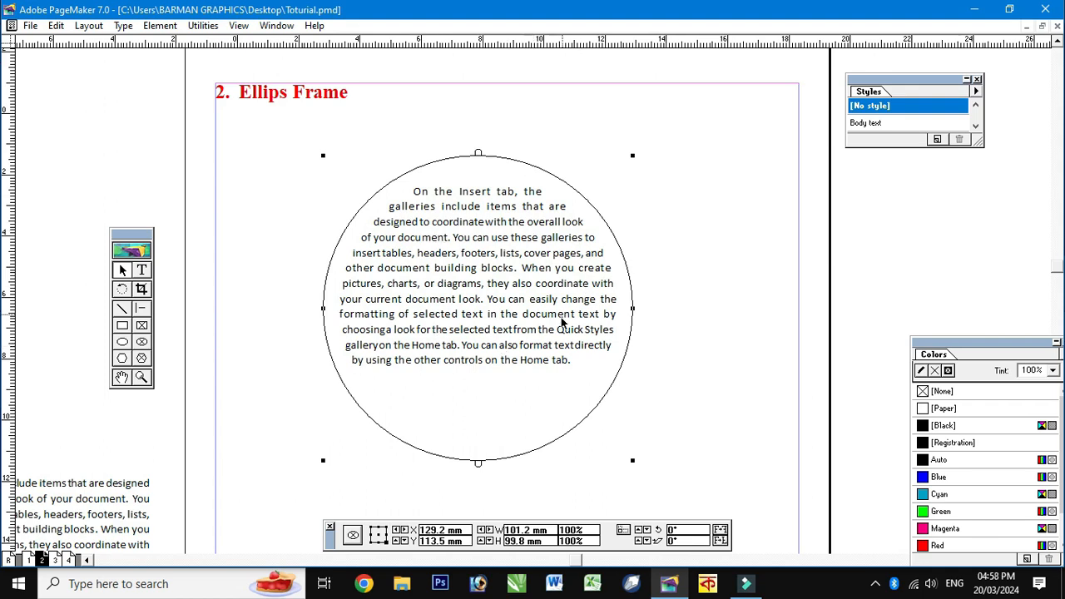
Set the ellipse frame's text inset to 2 mm and shrink the frame slightly from its lower-right corner
{"action": "left_click", "coordinate": [160, 25]}
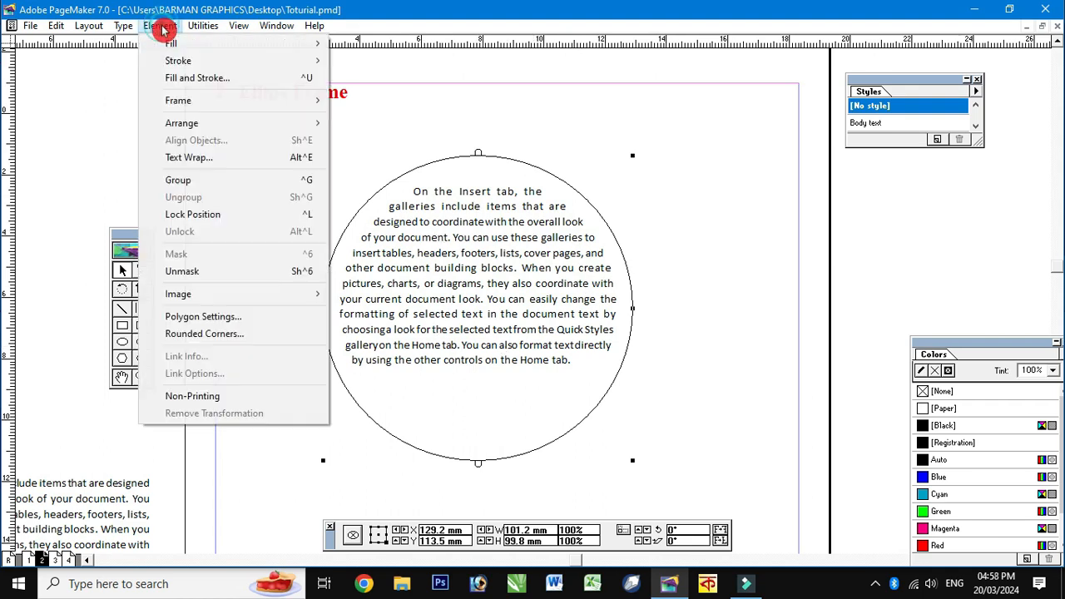
{"action": "mouse_move", "coordinate": [192, 129]}
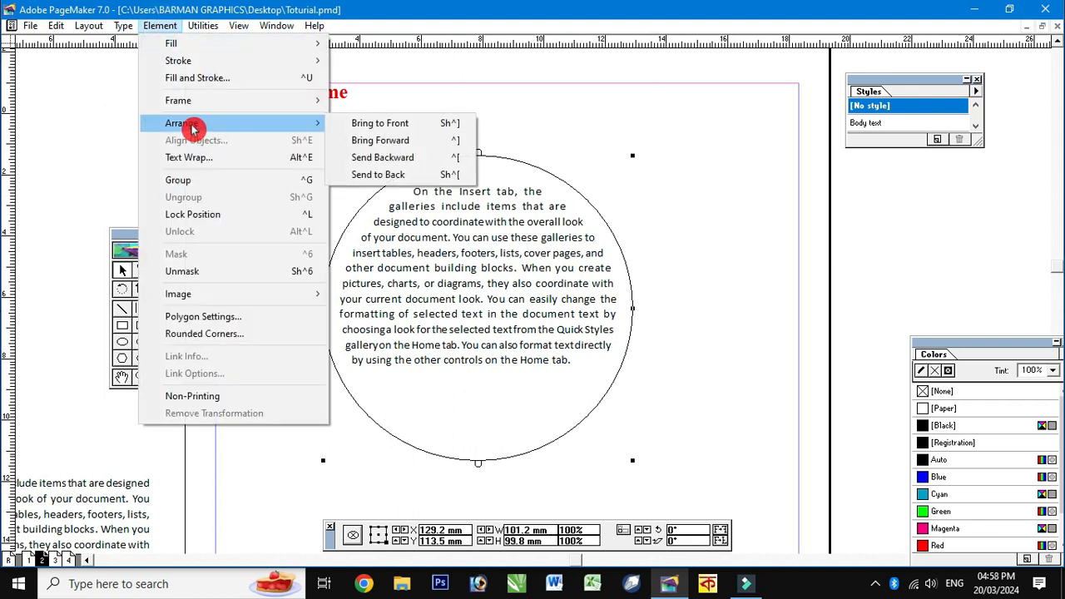
{"action": "mouse_move", "coordinate": [185, 99]}
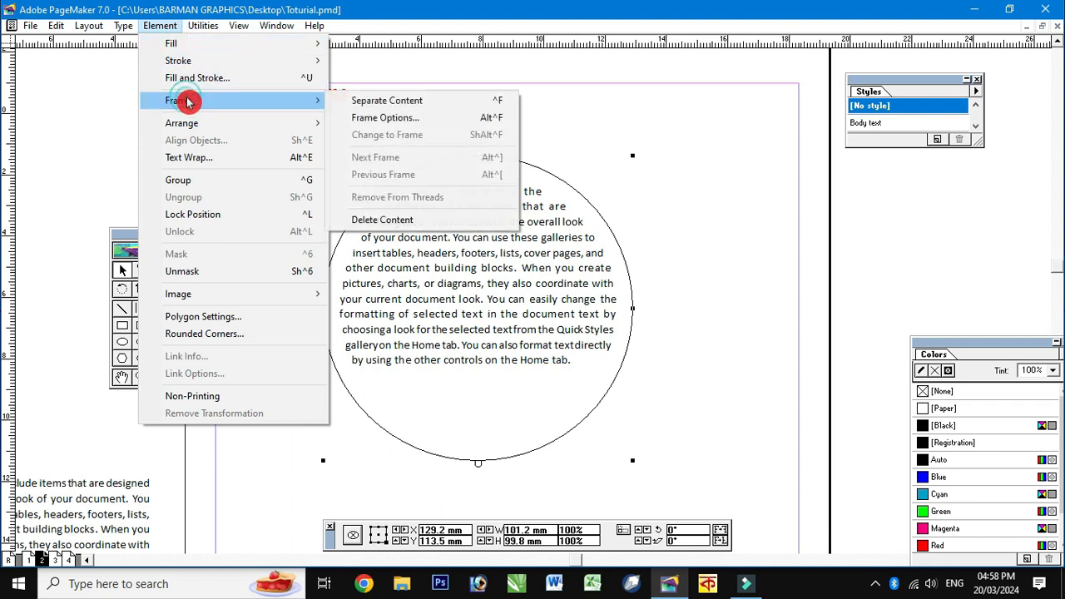
{"action": "left_click", "coordinate": [395, 123]}
{"action": "double_click", "coordinate": [481, 326]}
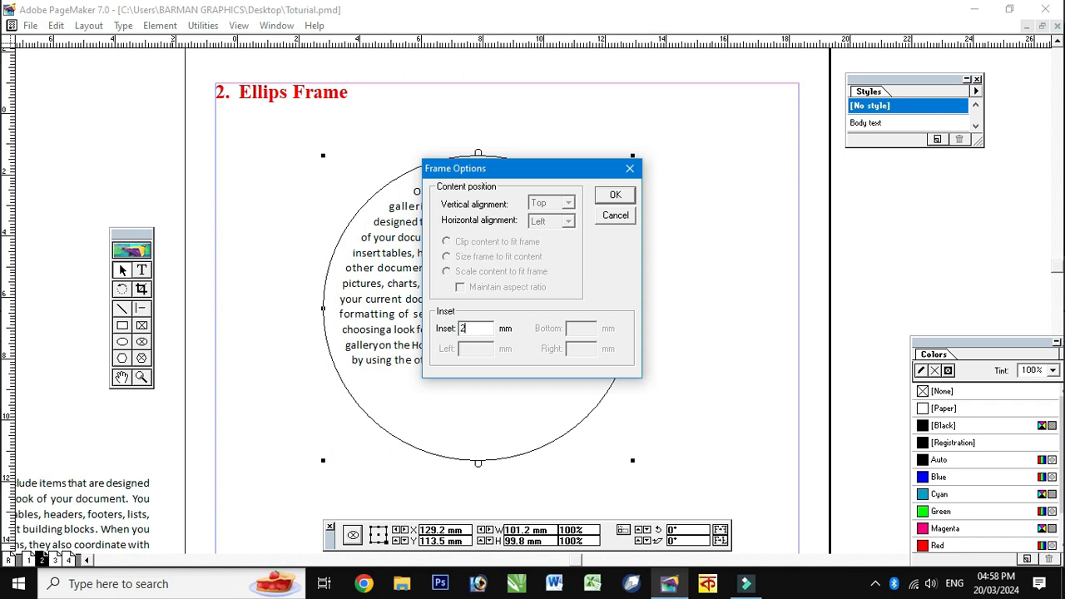
{"action": "left_click", "coordinate": [618, 202]}
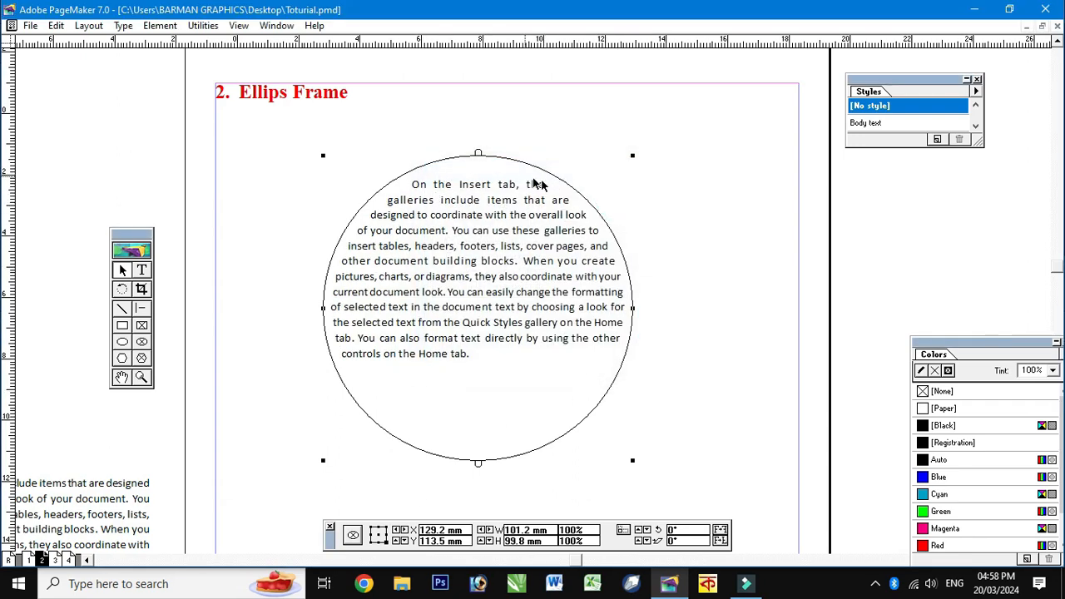
{"action": "left_click_drag", "start_coordinate": [632, 460], "coordinate": [606, 439]}
{"action": "left_click", "coordinate": [688, 463]}
Draw a star-shaped polygon frame about 133.5 by 128.5 mm on page 3 and move it up toward the heading
{"action": "left_click", "coordinate": [56, 562]}
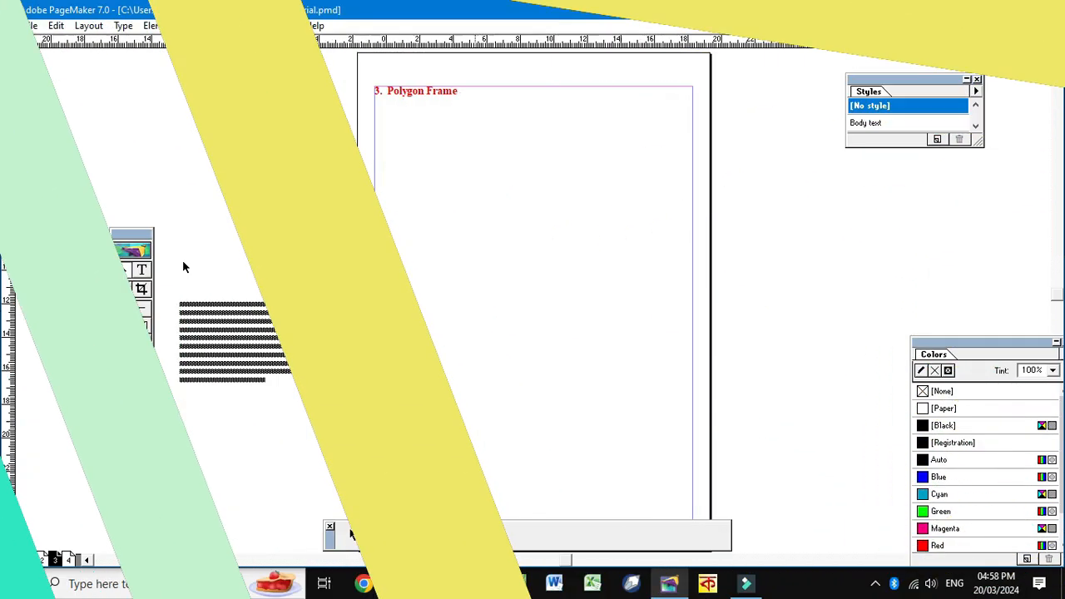
{"action": "left_click", "coordinate": [143, 358]}
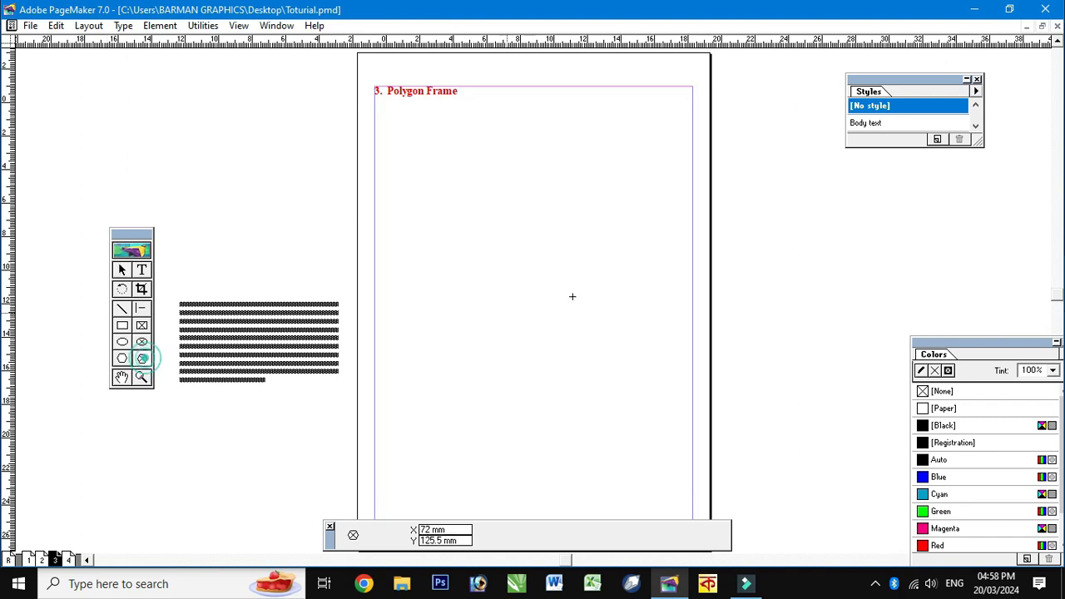
{"action": "left_click_drag", "start_coordinate": [422, 165], "coordinate": [646, 379]}
{"action": "left_click", "coordinate": [121, 269]}
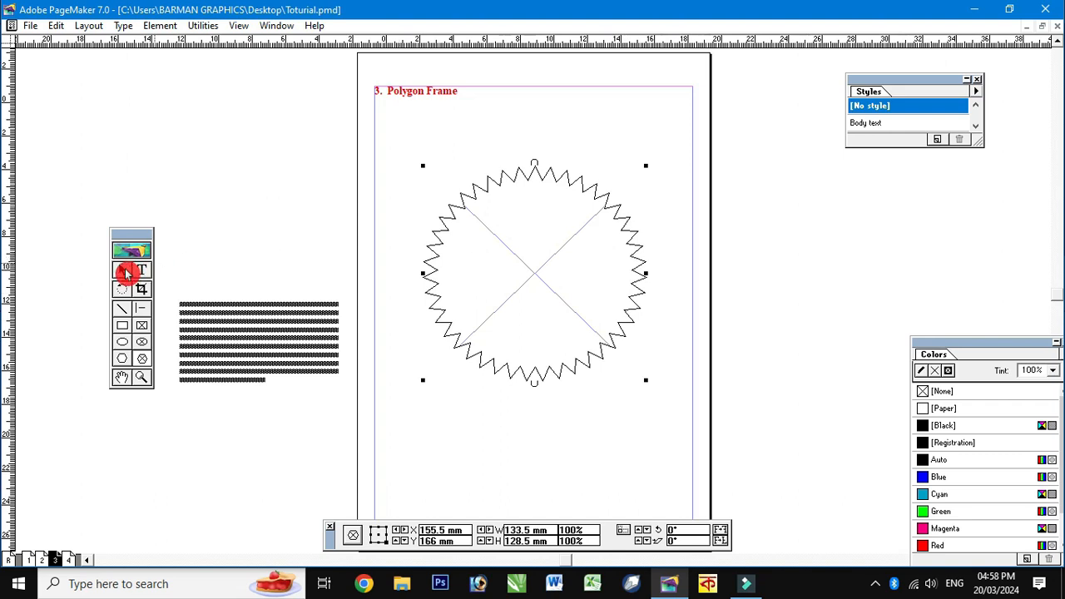
{"action": "left_click_drag", "start_coordinate": [530, 247], "coordinate": [497, 192]}
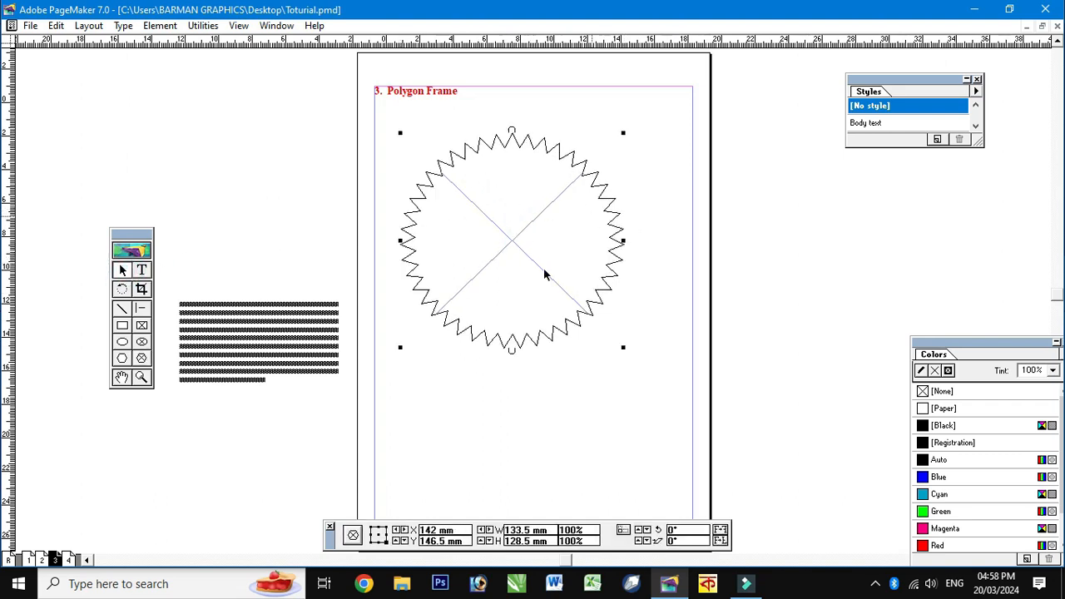
Examine the number of sides and star inset in the polygon settings, and cancel out of them
{"action": "left_click", "coordinate": [121, 358]}
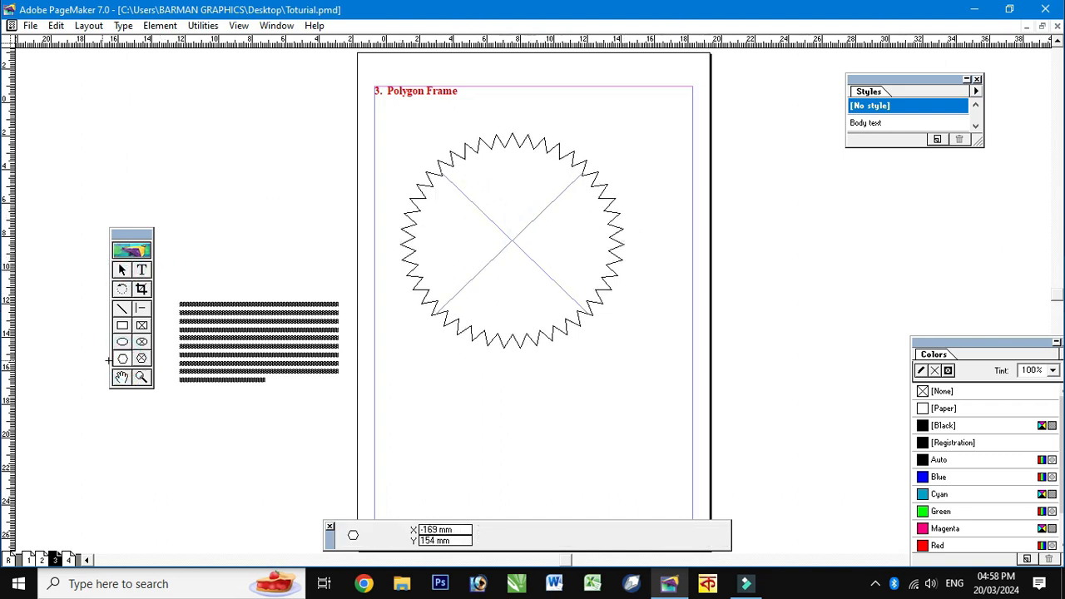
{"action": "double_click", "coordinate": [123, 359]}
{"action": "mouse_move", "coordinate": [444, 301]}
{"action": "left_mouse_down"}
{"action": "mouse_move", "coordinate": [458, 302]}
{"action": "mouse_move", "coordinate": [445, 299]}
{"action": "left_mouse_up"}
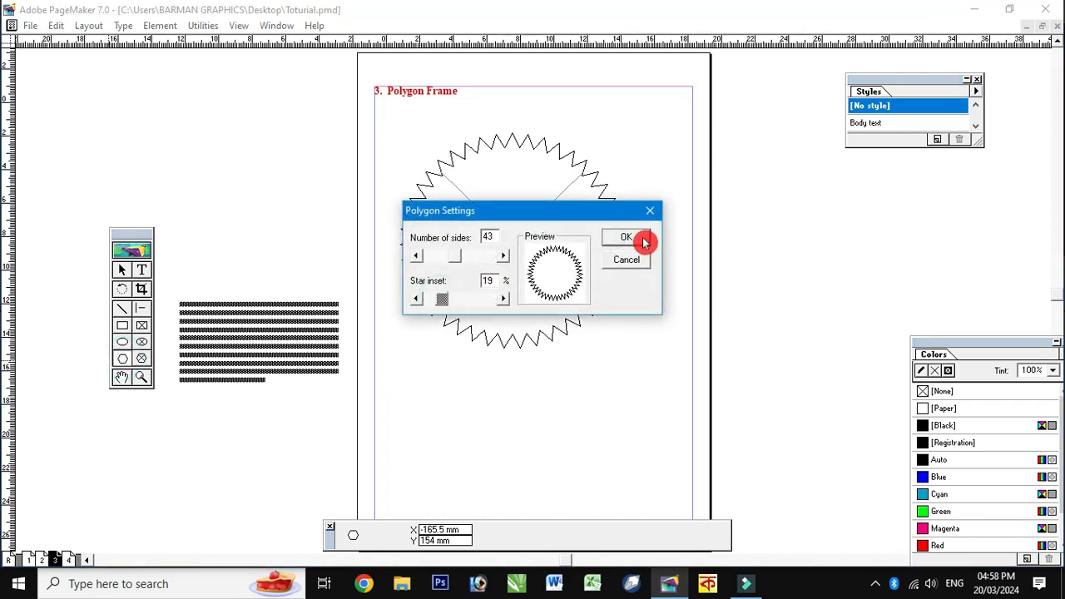
{"action": "left_click", "coordinate": [625, 262]}
Move the text block from the left pasteboard to the right side of the polygon frame
{"action": "left_click", "coordinate": [122, 268]}
{"action": "left_click_drag", "start_coordinate": [257, 331], "coordinate": [690, 198]}
{"action": "key", "text": "ctrl+2"}
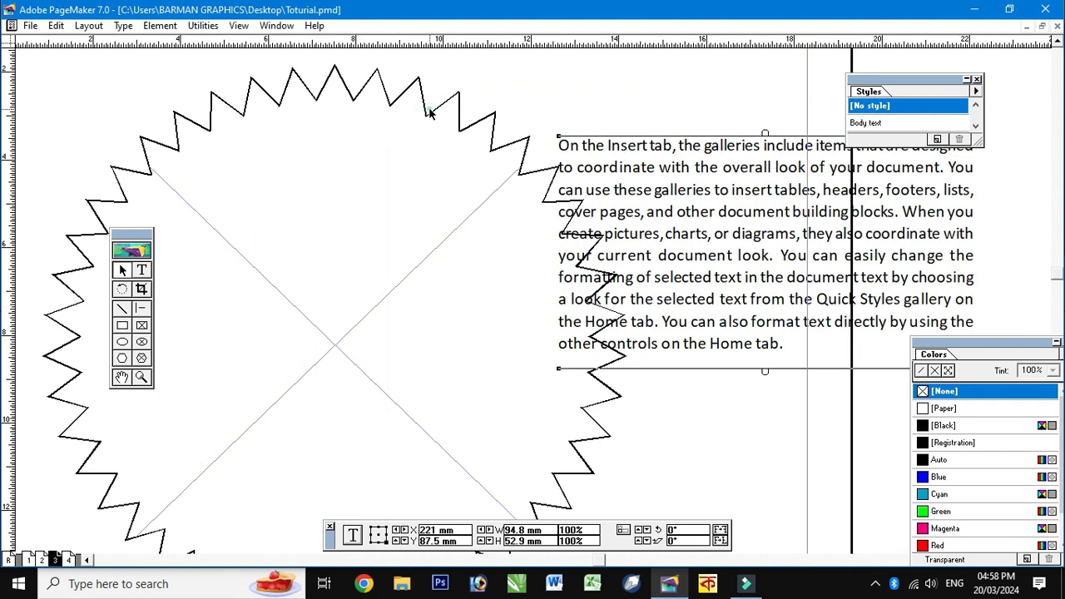
{"action": "key", "text": "ctrl+1"}
Attach the text block to the star-shaped polygon frame as its content
{"action": "left_click", "coordinate": [488, 228]}
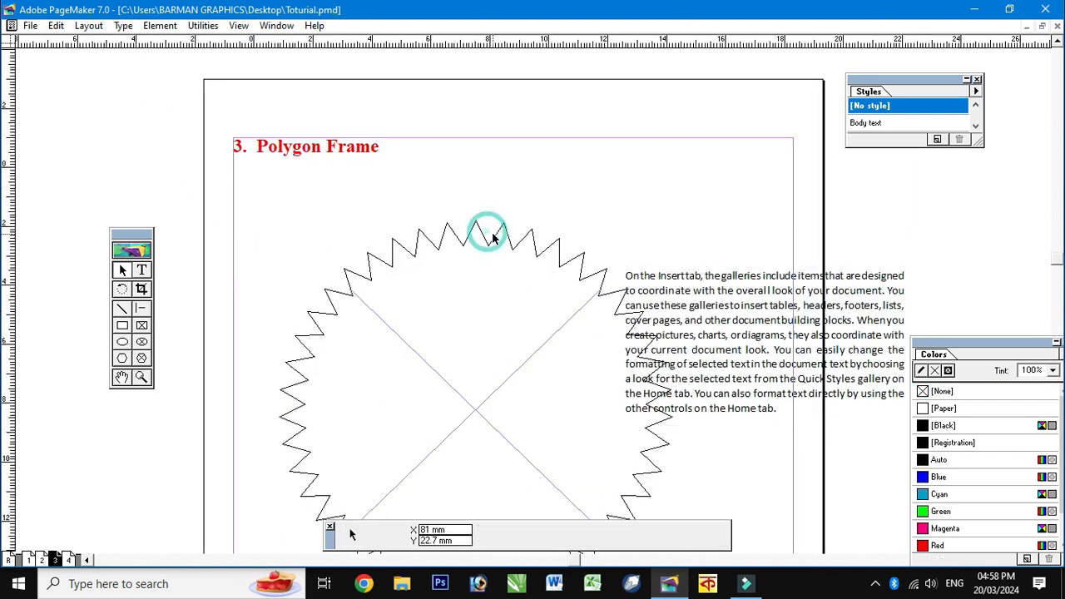
{"action": "left_click", "coordinate": [436, 252]}
{"action": "left_click", "coordinate": [748, 309], "text": "shift"}
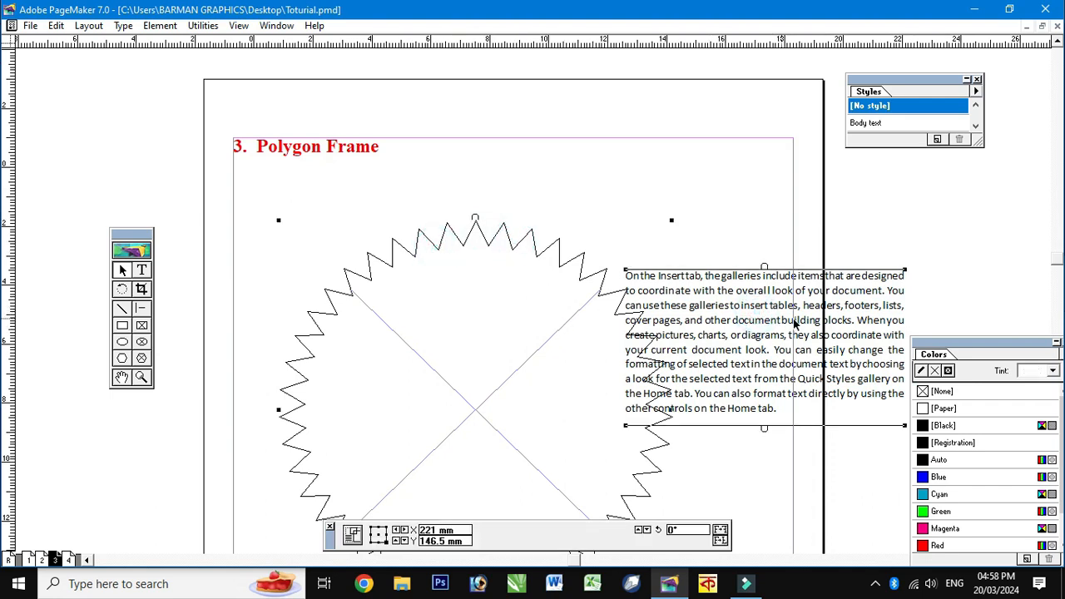
{"action": "left_click", "coordinate": [159, 25]}
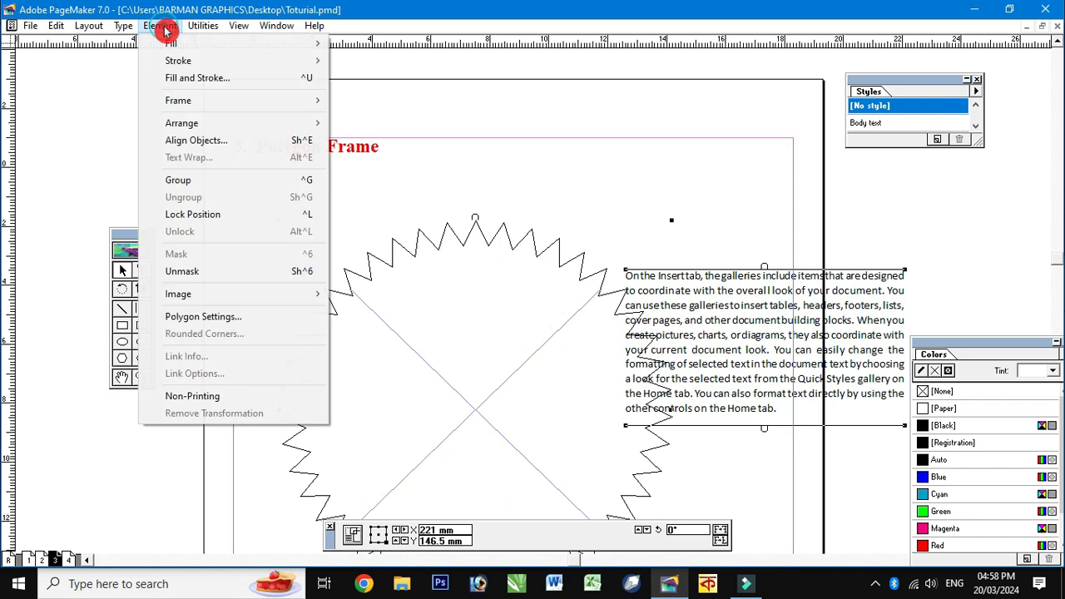
{"action": "left_click", "coordinate": [199, 101]}
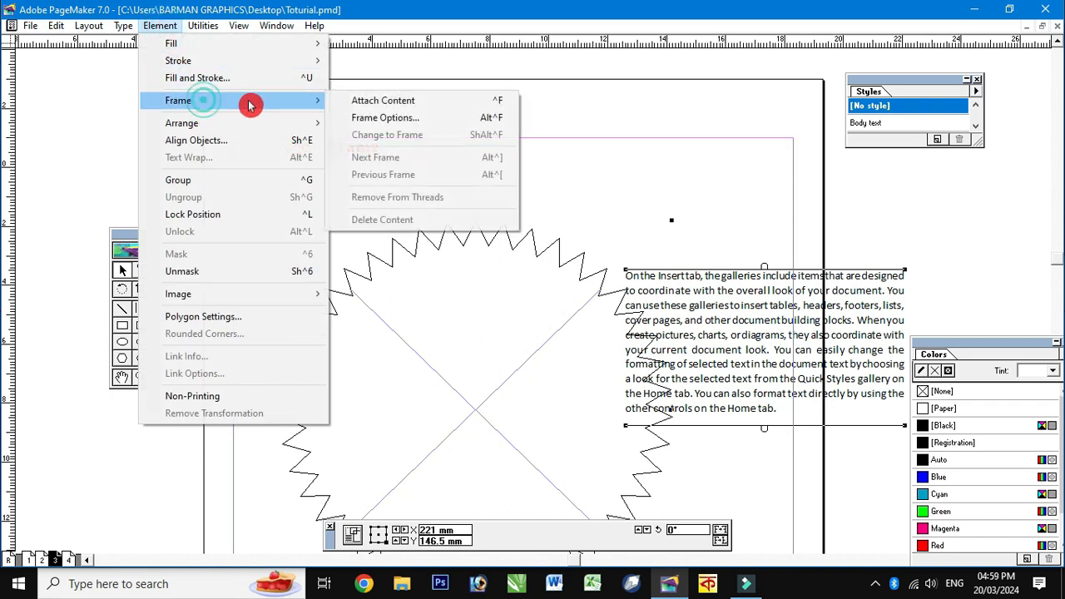
{"action": "left_click", "coordinate": [422, 104]}
{"action": "left_click_drag", "start_coordinate": [579, 395], "coordinate": [560, 242]}
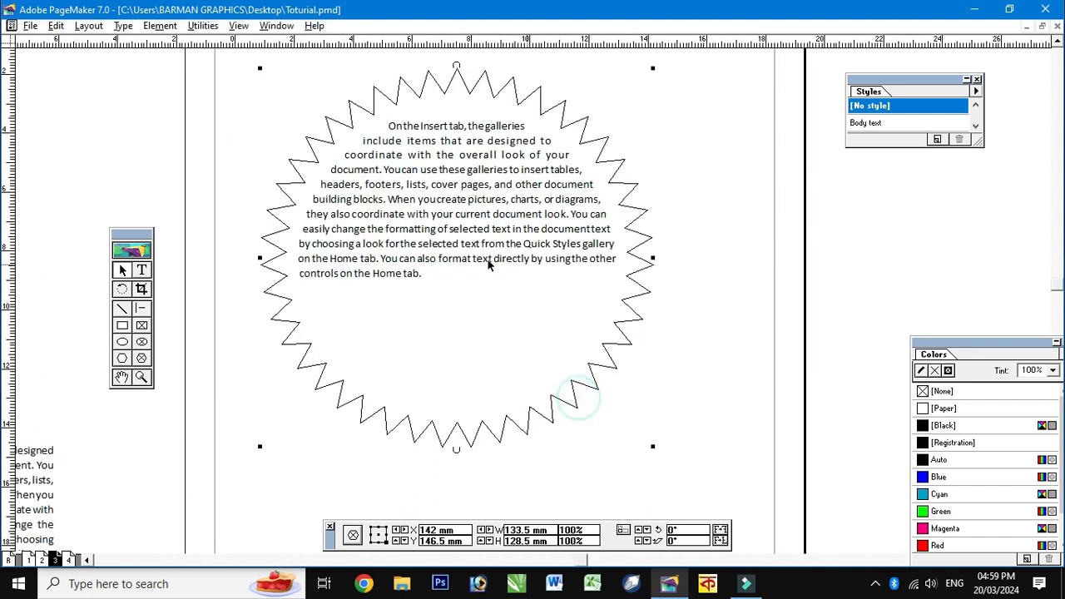
Shrink the star-shaped polygon frame with its text to about 103.8 by 101.3 mm
{"action": "left_click_drag", "start_coordinate": [654, 448], "coordinate": [565, 370]}
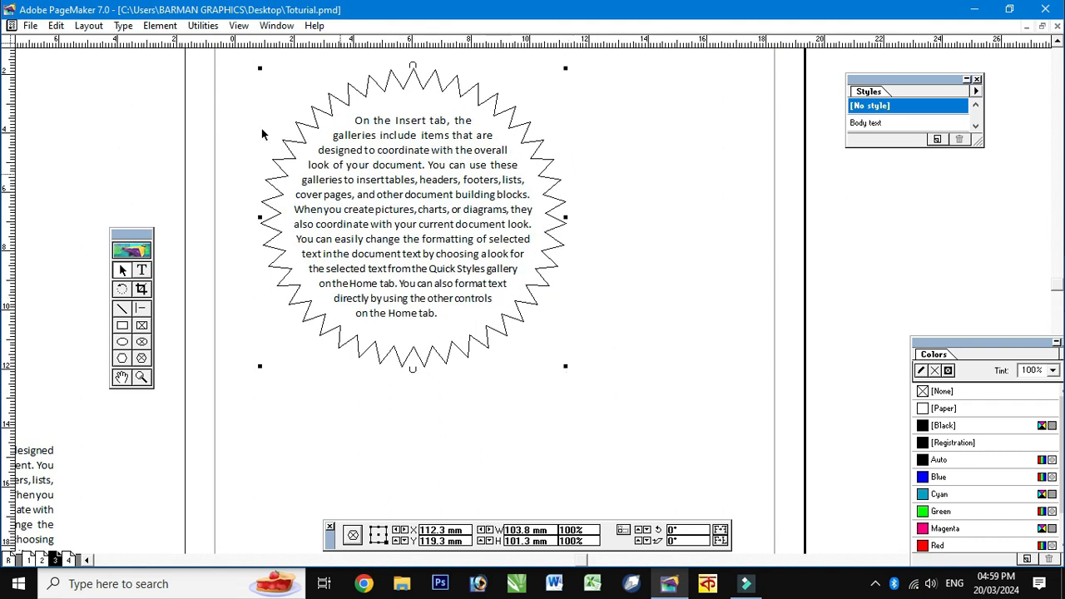
On page 4, trace a closed custom polygon frame about 131 mm wide over the photo's background, following the man's outline
{"action": "left_click", "coordinate": [68, 559]}
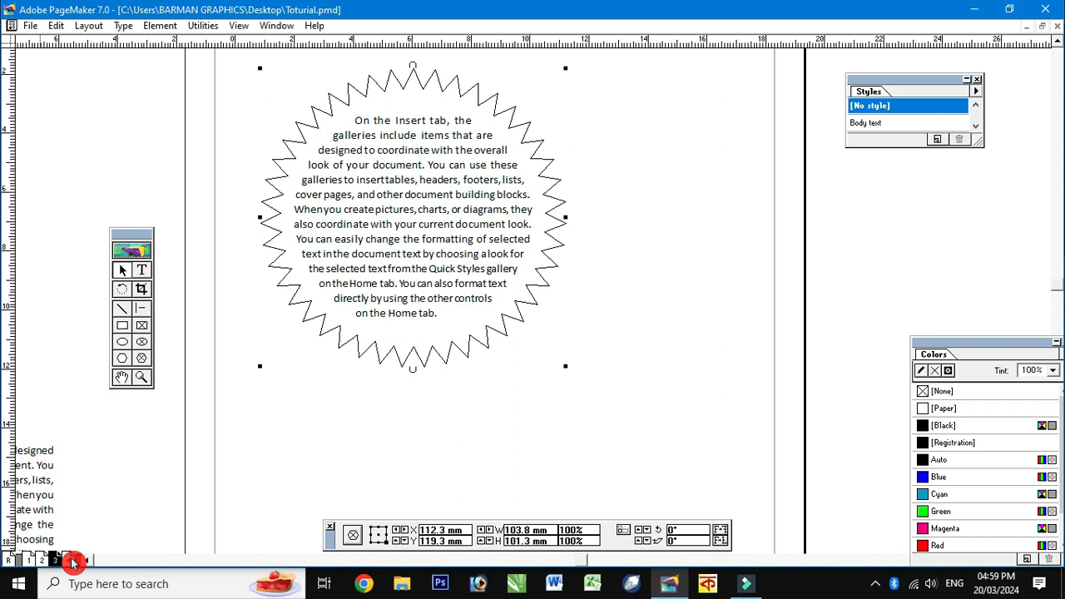
{"action": "left_click_drag", "start_coordinate": [516, 346], "coordinate": [529, 192]}
{"action": "left_click", "coordinate": [804, 264]}
{"action": "left_click", "coordinate": [142, 376]}
{"action": "left_click", "coordinate": [141, 357]}
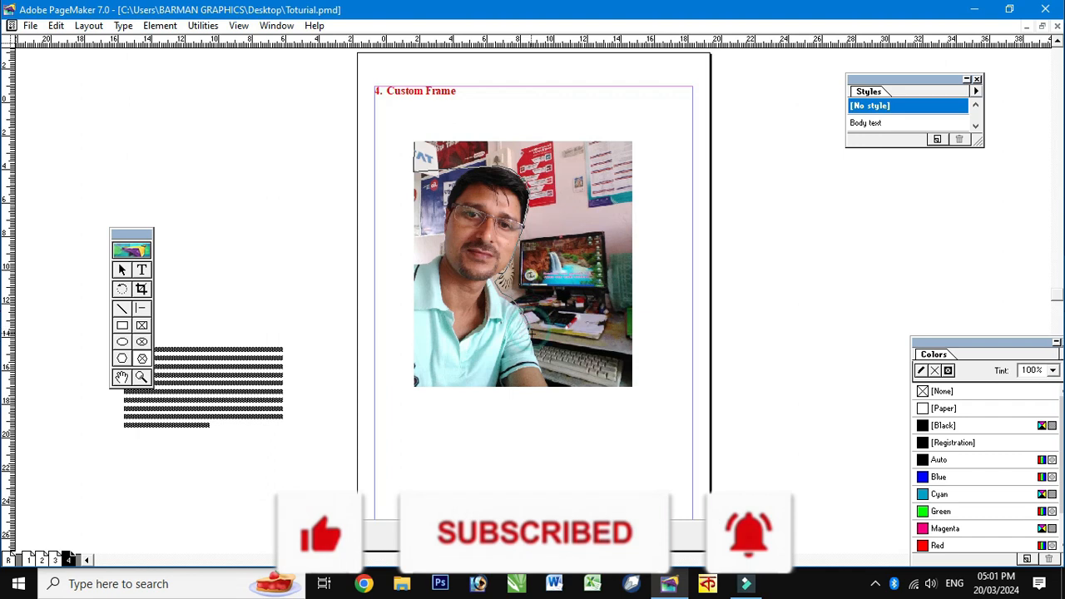
{"action": "left_click", "coordinate": [633, 341]}
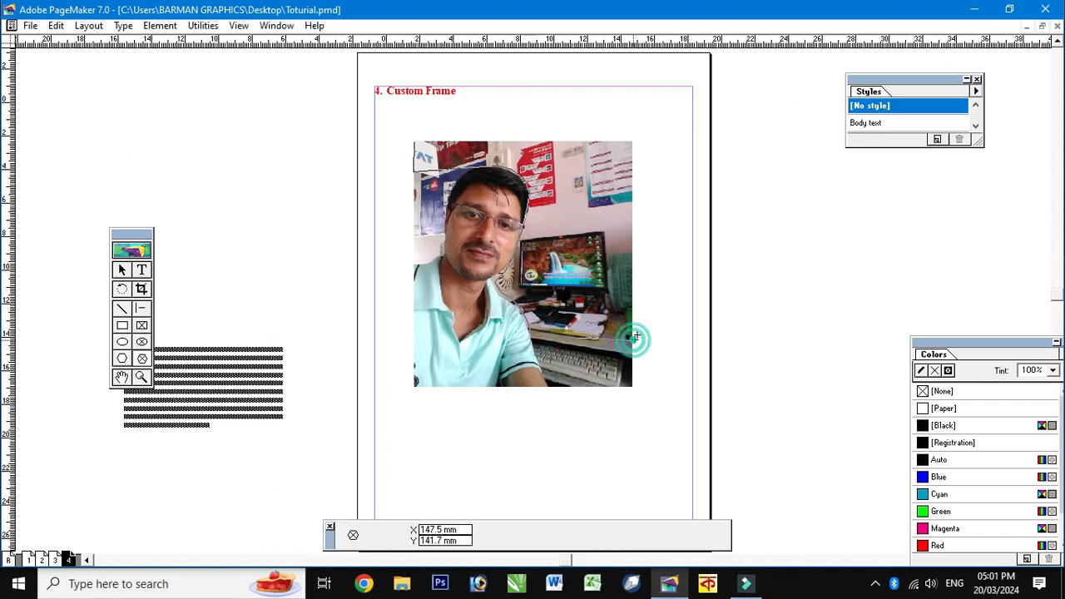
{"action": "left_click", "coordinate": [631, 142]}
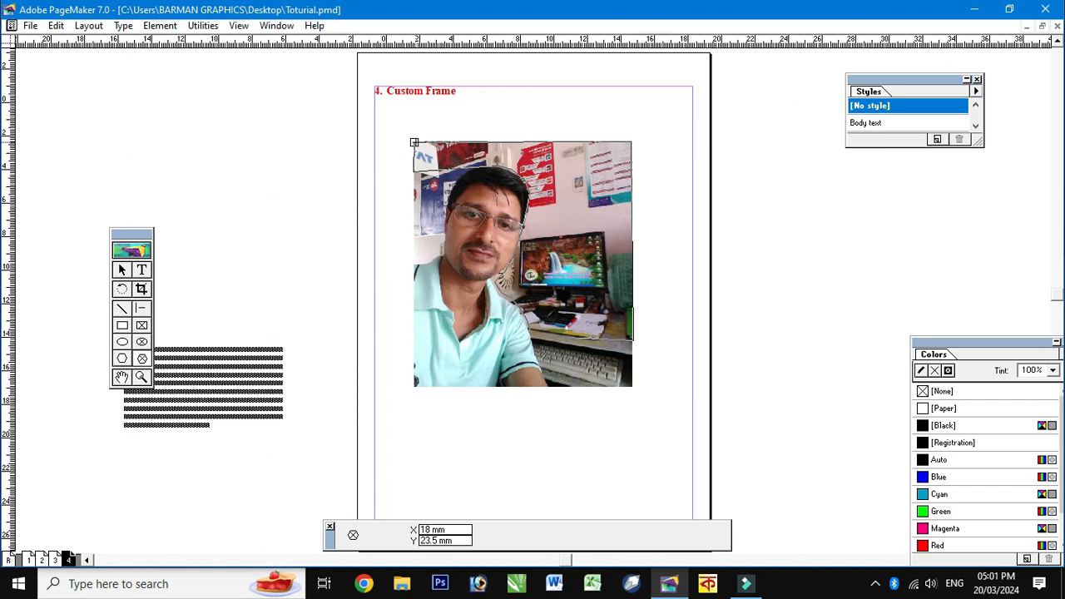
{"action": "left_click", "coordinate": [414, 143]}
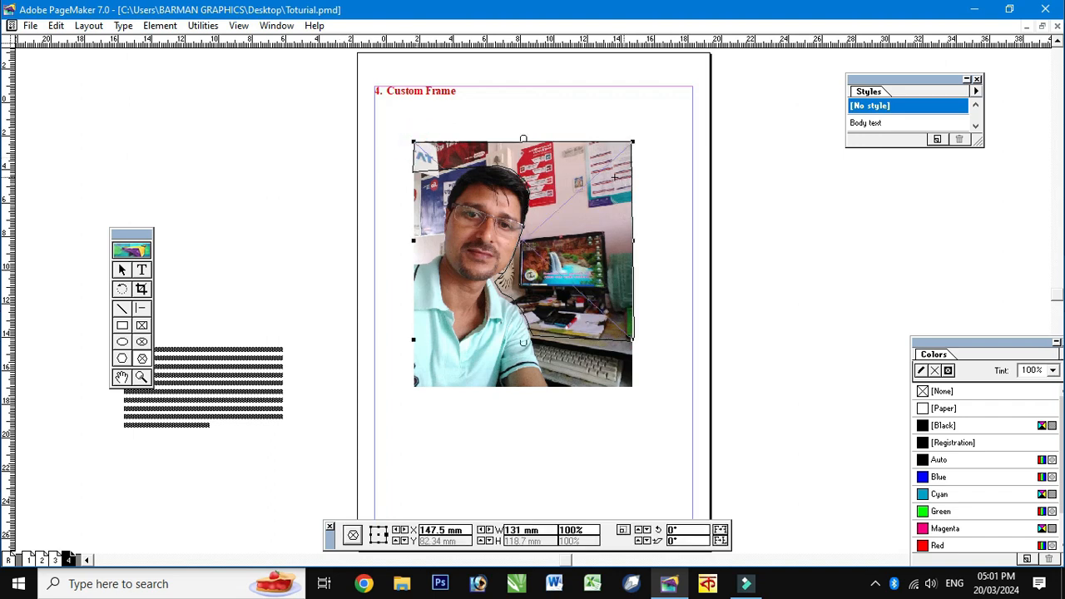
Move the pasteboard text block up beside the photo and attach it to the custom frame as its content
{"action": "left_click", "coordinate": [122, 270]}
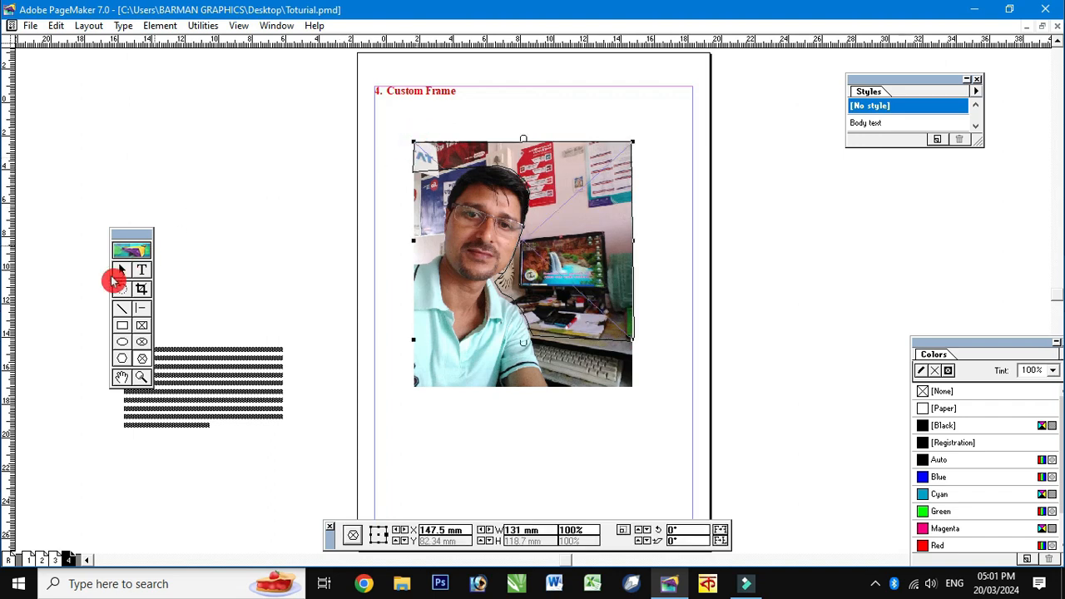
{"action": "left_click", "coordinate": [549, 169]}
{"action": "left_click_drag", "start_coordinate": [212, 376], "coordinate": [284, 147]}
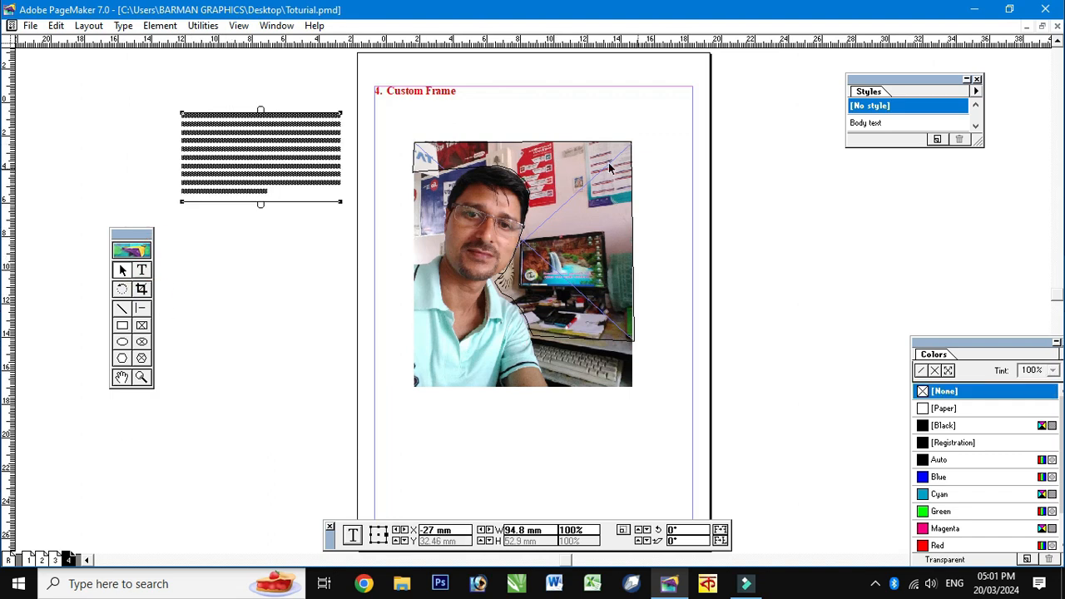
{"action": "left_click", "coordinate": [566, 148], "text": "shift"}
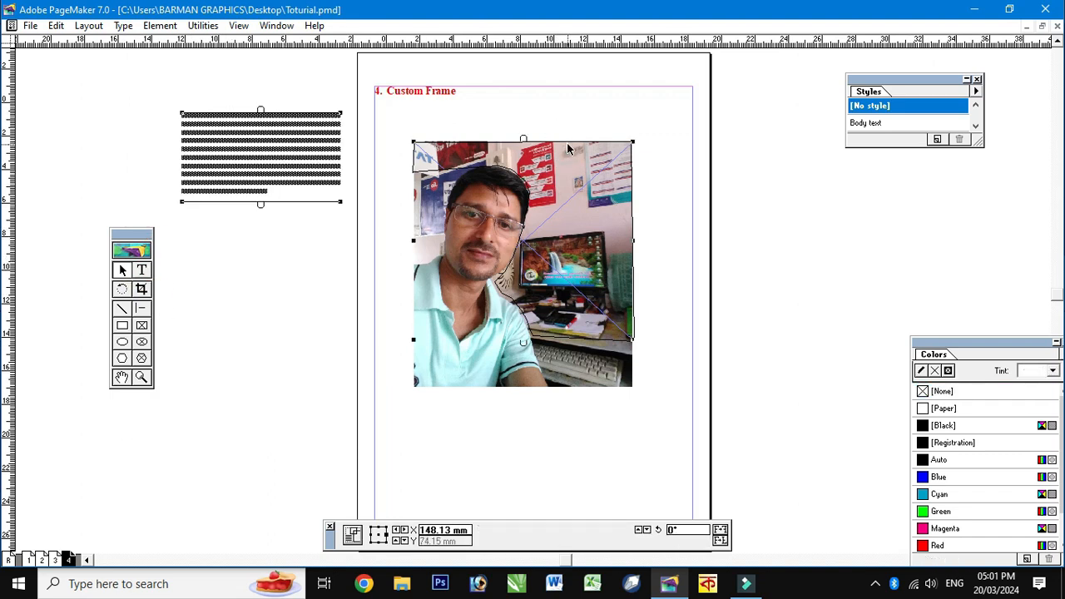
{"action": "key", "text": "ctrl+f"}
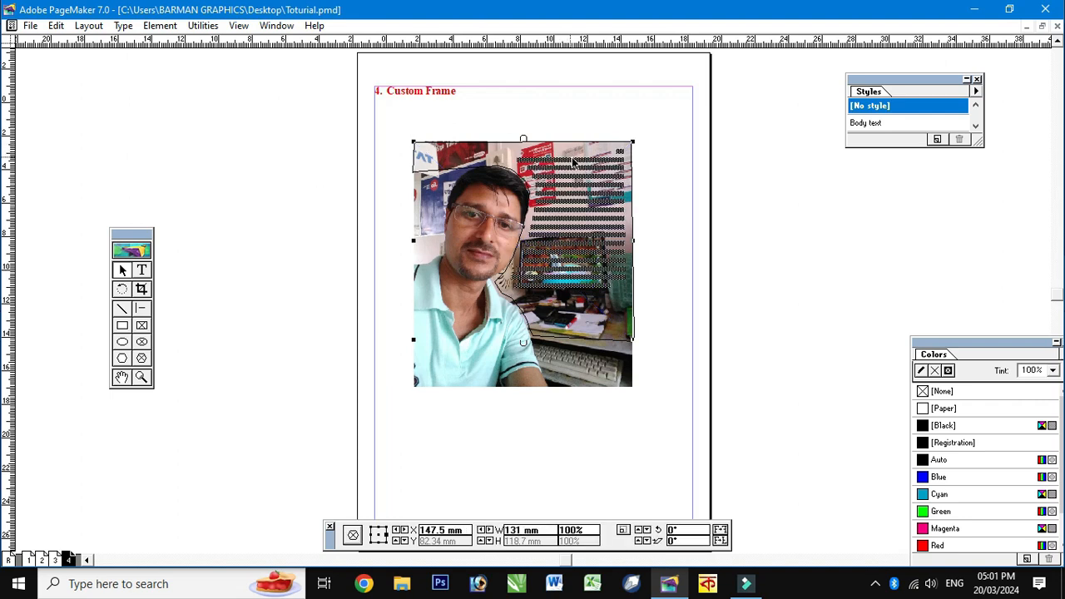
Color all the text inside the custom frame yellow
{"action": "left_click_drag", "start_coordinate": [336, 115], "coordinate": [737, 287]}
{"action": "left_click", "coordinate": [618, 248]}
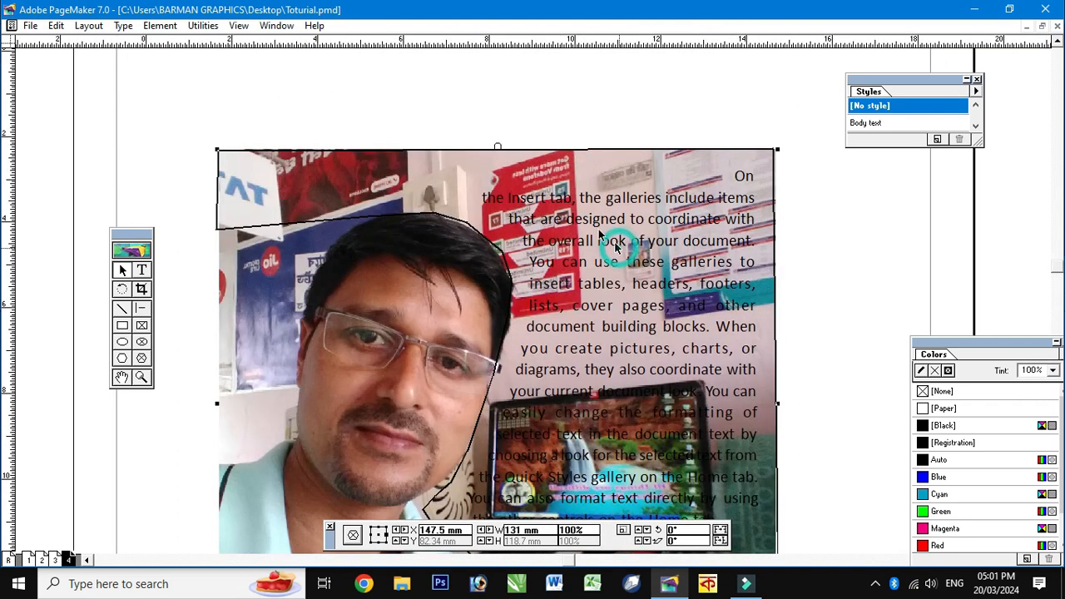
{"action": "left_click_drag", "start_coordinate": [663, 404], "coordinate": [596, 243]}
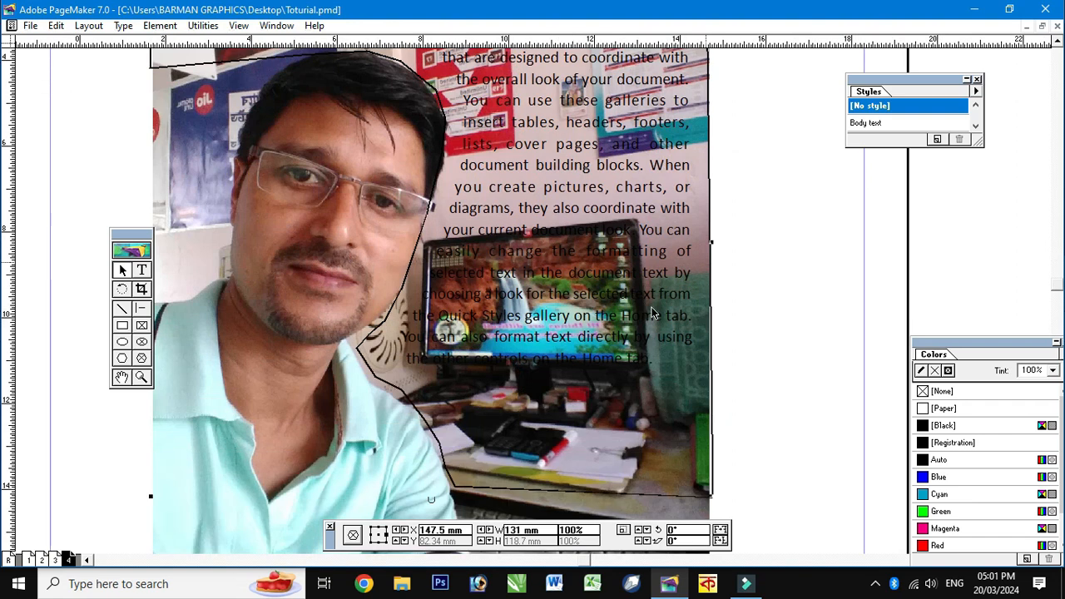
{"action": "left_click", "coordinate": [141, 269]}
{"action": "left_click", "coordinate": [534, 244]}
{"action": "key", "text": "ctrl+a"}
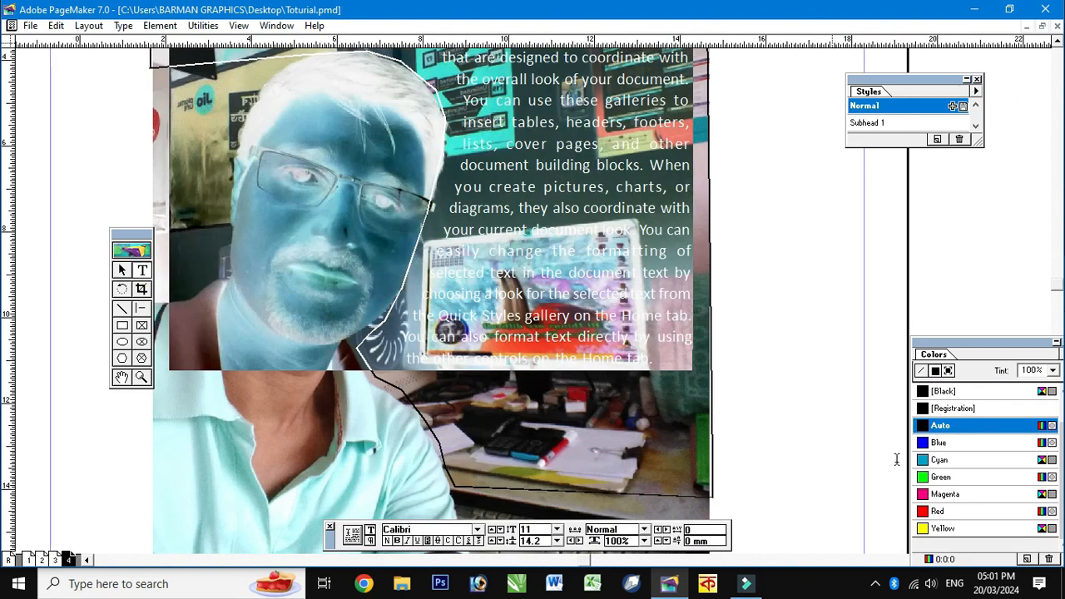
{"action": "left_click", "coordinate": [924, 529]}
{"action": "left_click", "coordinate": [622, 259]}
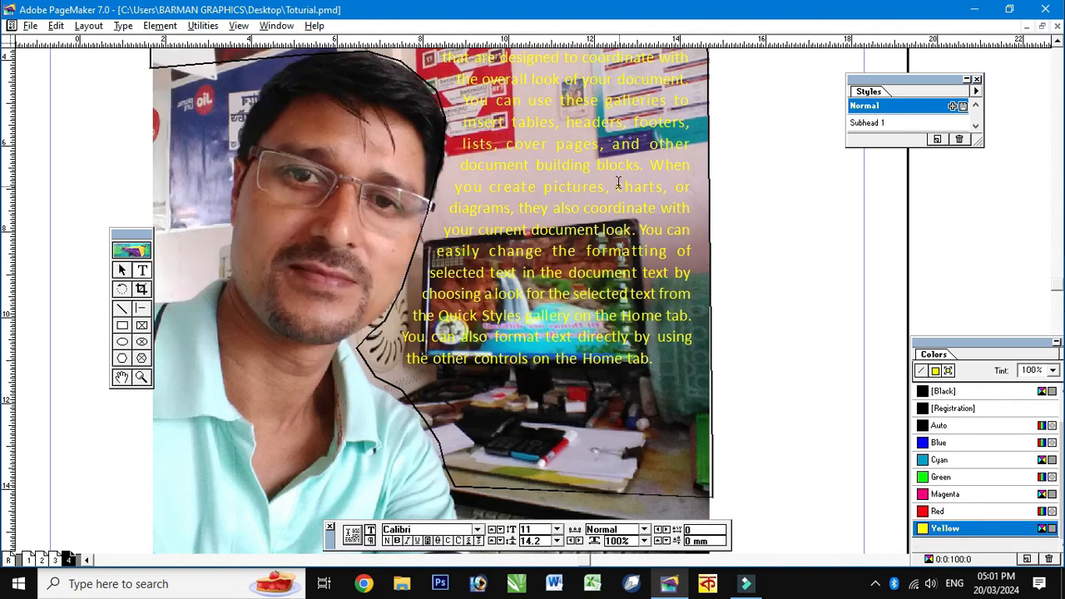
{"action": "left_click_drag", "start_coordinate": [619, 178], "coordinate": [623, 366]}
Set the custom frame's inset to 1 mm in its frame options
{"action": "left_click", "coordinate": [122, 270]}
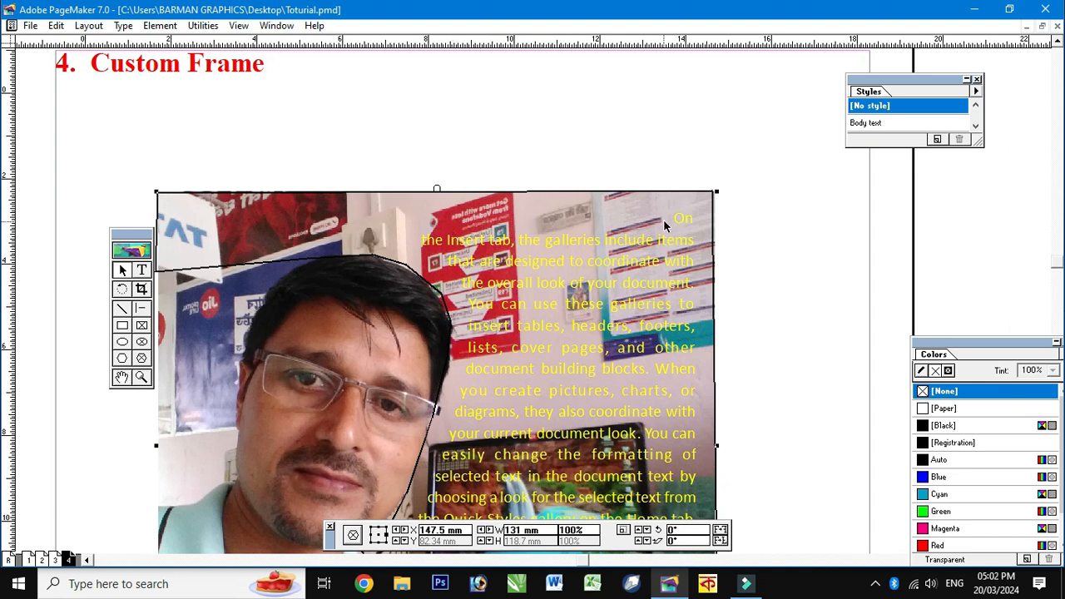
{"action": "left_click", "coordinate": [142, 270]}
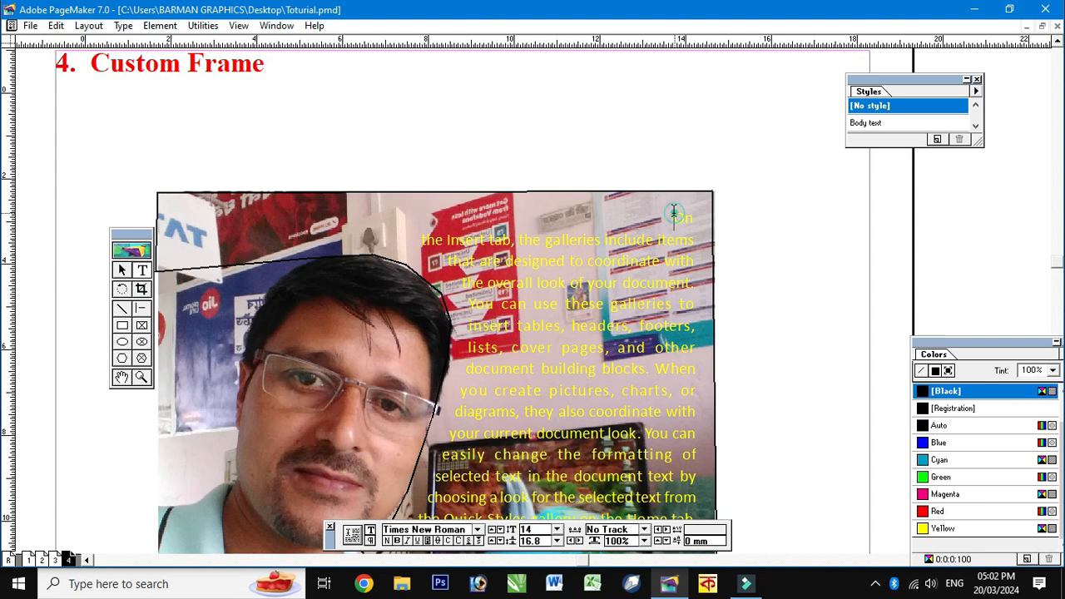
{"action": "left_click", "coordinate": [674, 214]}
{"action": "left_click", "coordinate": [122, 270]}
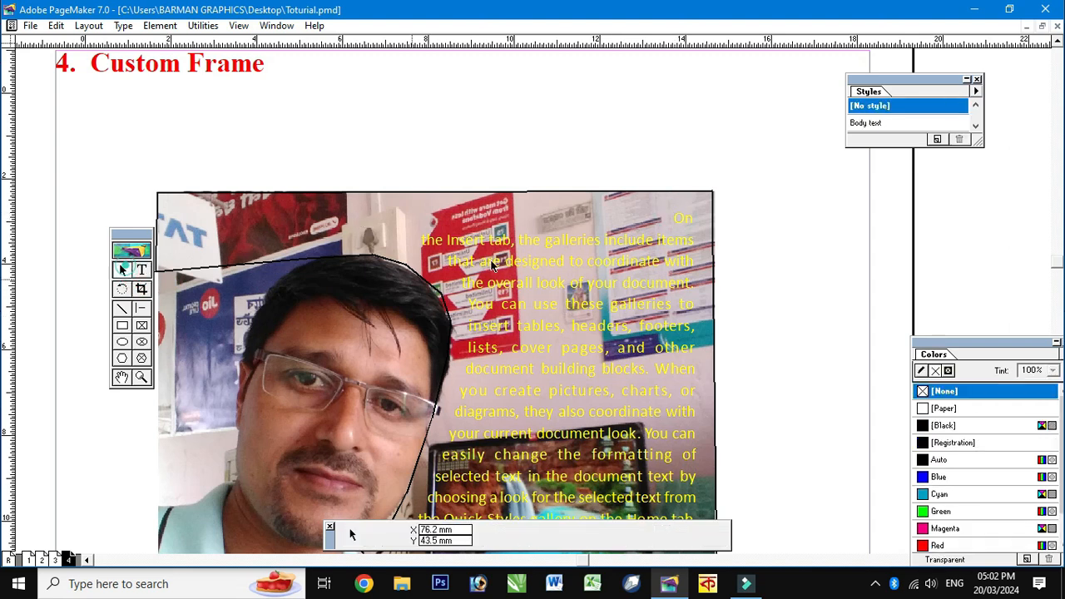
{"action": "left_click", "coordinate": [572, 314]}
{"action": "left_click", "coordinate": [166, 26]}
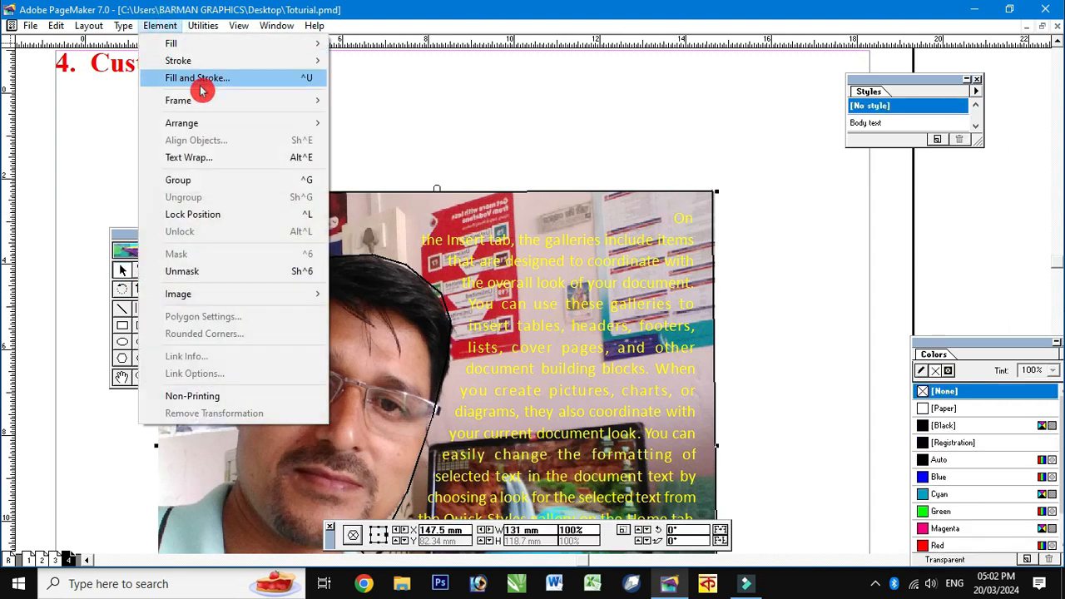
{"action": "mouse_move", "coordinate": [219, 100]}
{"action": "left_click", "coordinate": [447, 122]}
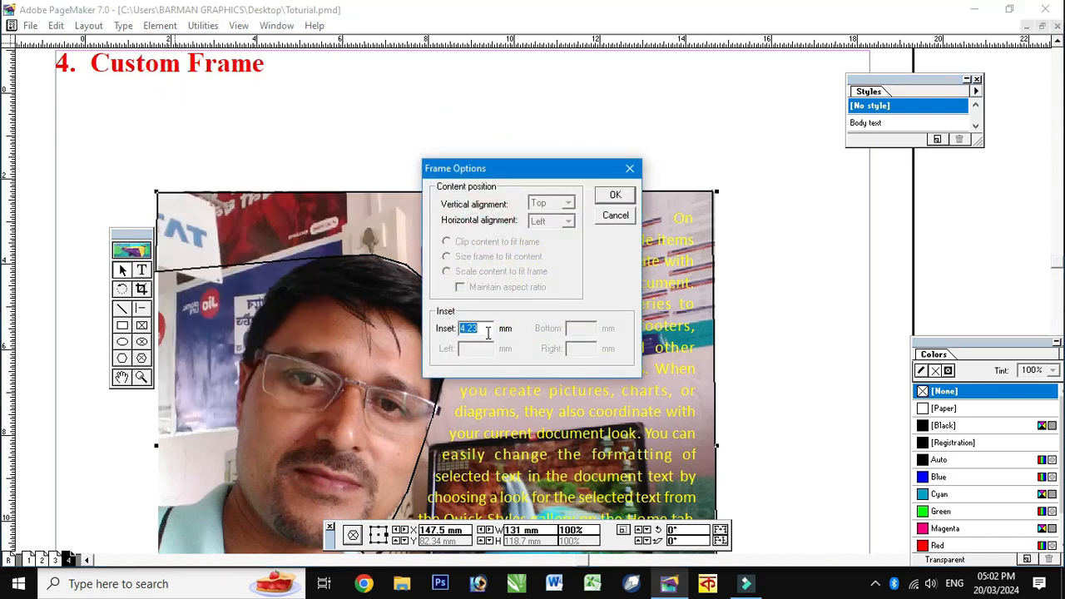
{"action": "type", "text": "1"}
{"action": "key", "text": "Return"}
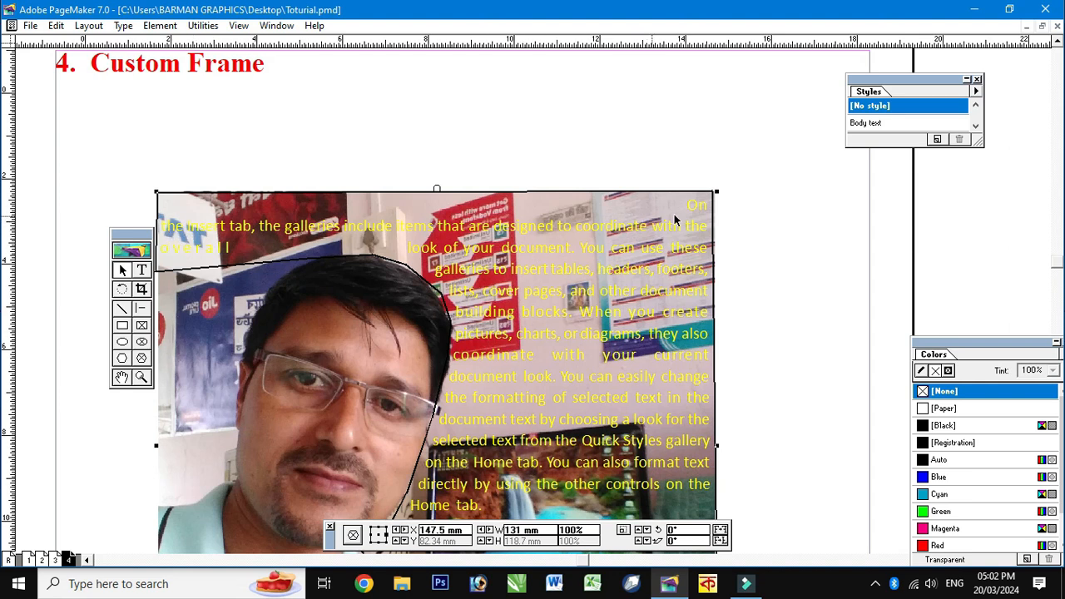
Insert a paragraph break before the word "On" at the start of the custom frame's text
{"action": "left_click", "coordinate": [142, 269]}
{"action": "left_click", "coordinate": [491, 247]}
{"action": "key", "text": "ctrl+a"}
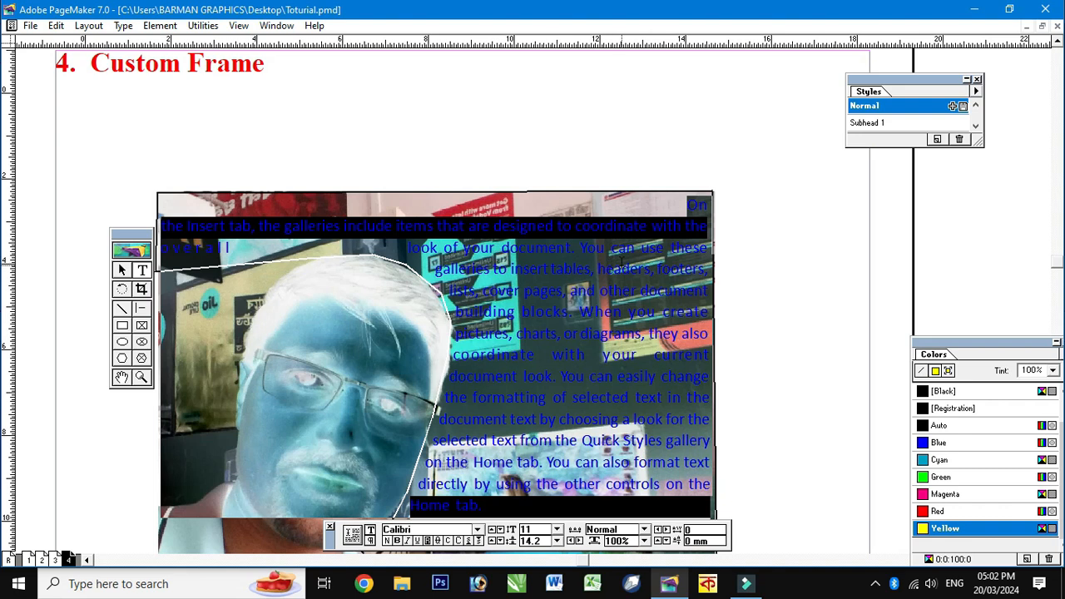
{"action": "left_click", "coordinate": [623, 262]}
{"action": "left_click", "coordinate": [686, 201]}
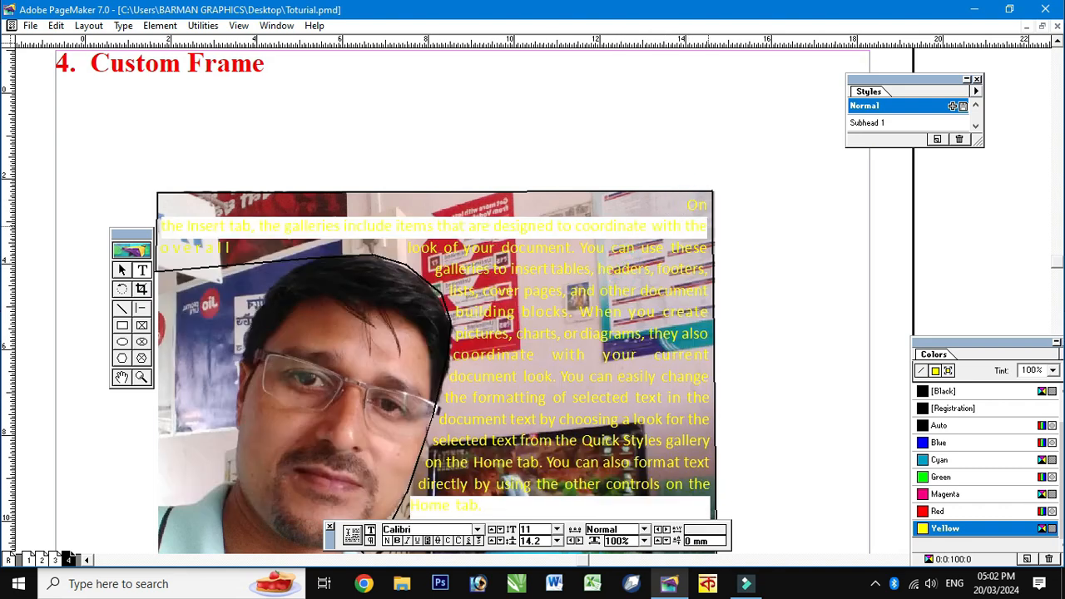
{"action": "key", "text": "Return"}
{"action": "key", "text": "ctrl+minus"}
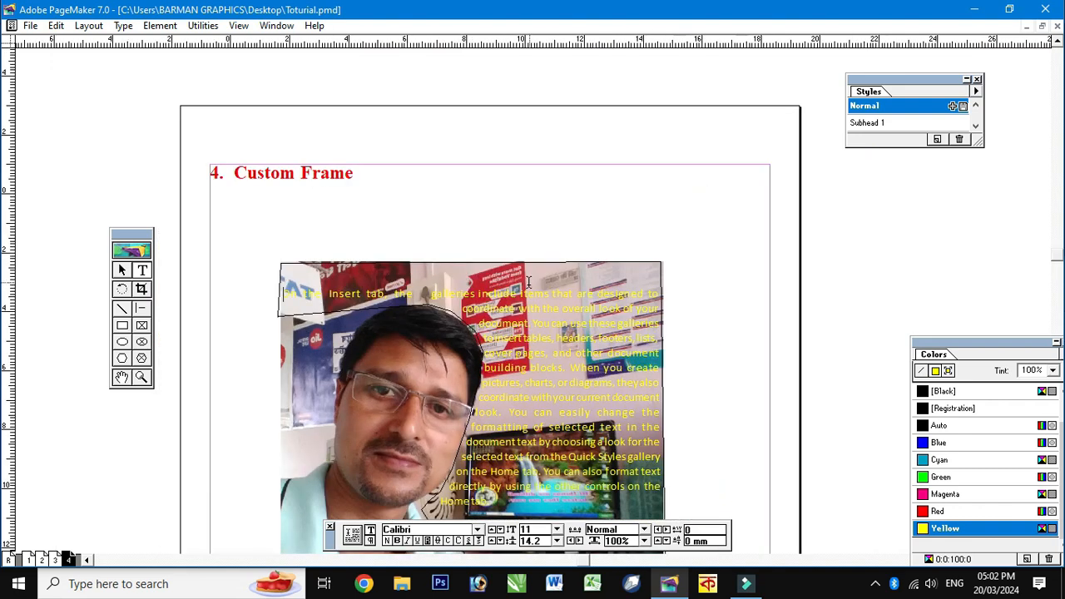
{"action": "left_click_drag", "start_coordinate": [549, 358], "coordinate": [499, 177]}
{"action": "left_click_drag", "start_coordinate": [187, 106], "coordinate": [709, 445]}
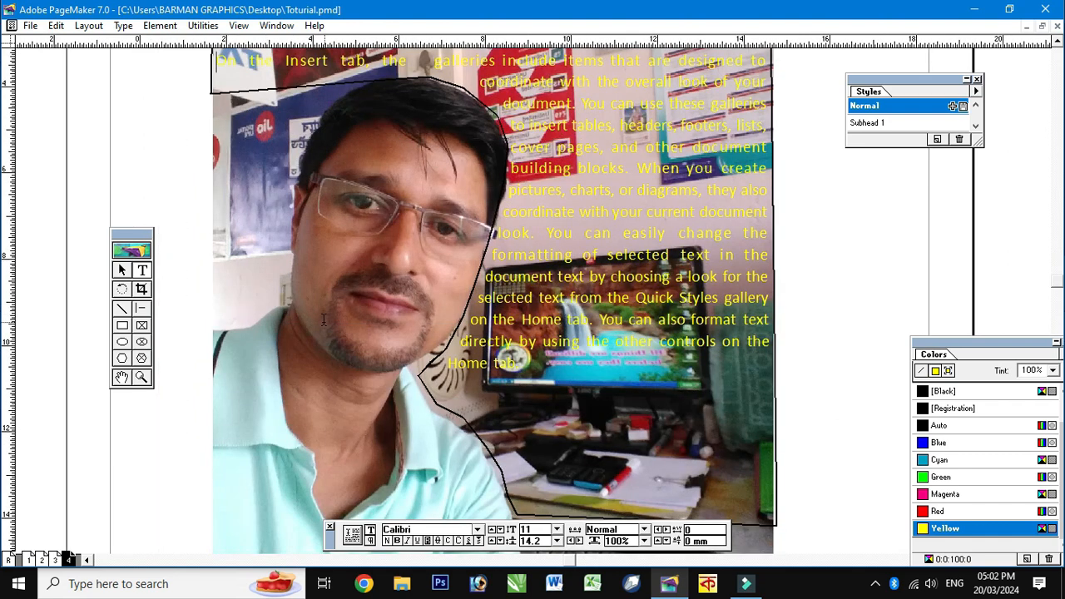
Draw a closed irregular eight-point polygon frame about 107.5 by 53.4 mm in the empty area below the photo
{"action": "left_click", "coordinate": [122, 271]}
{"action": "key", "text": "ctrl+minus"}
{"action": "left_click_drag", "start_coordinate": [656, 350], "coordinate": [574, 283]}
{"action": "left_click", "coordinate": [140, 362]}
{"action": "left_click_drag", "start_coordinate": [525, 407], "coordinate": [573, 126]}
{"action": "left_click", "coordinate": [364, 305]}
{"action": "left_click", "coordinate": [516, 248]}
{"action": "left_click", "coordinate": [651, 288]}
{"action": "left_click", "coordinate": [615, 398]}
{"action": "left_click", "coordinate": [539, 405]}
{"action": "left_click", "coordinate": [471, 368]}
{"action": "left_click", "coordinate": [408, 360]}
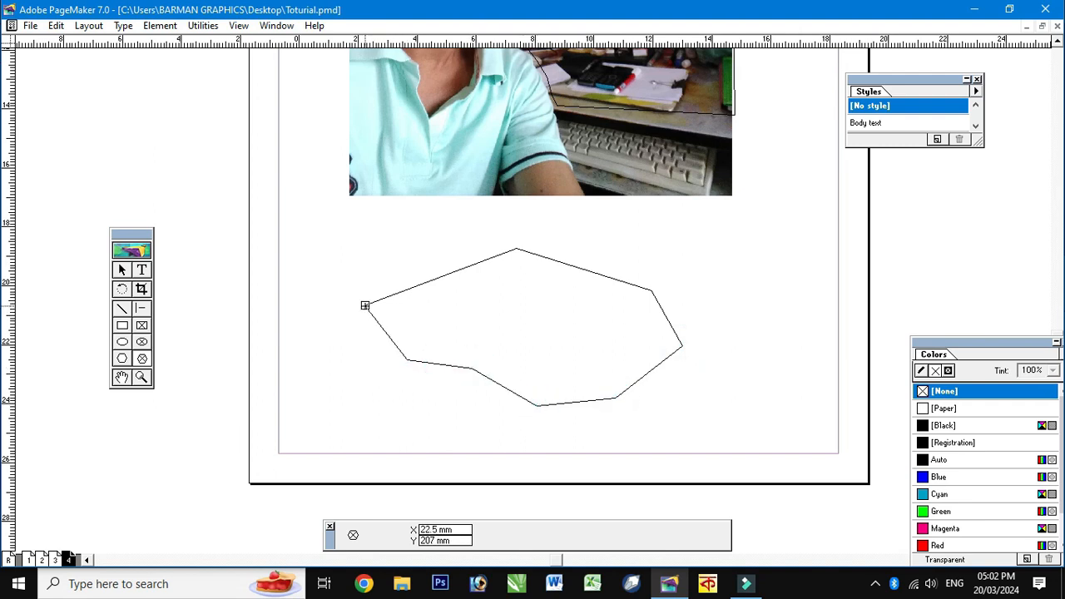
{"action": "left_click", "coordinate": [365, 305]}
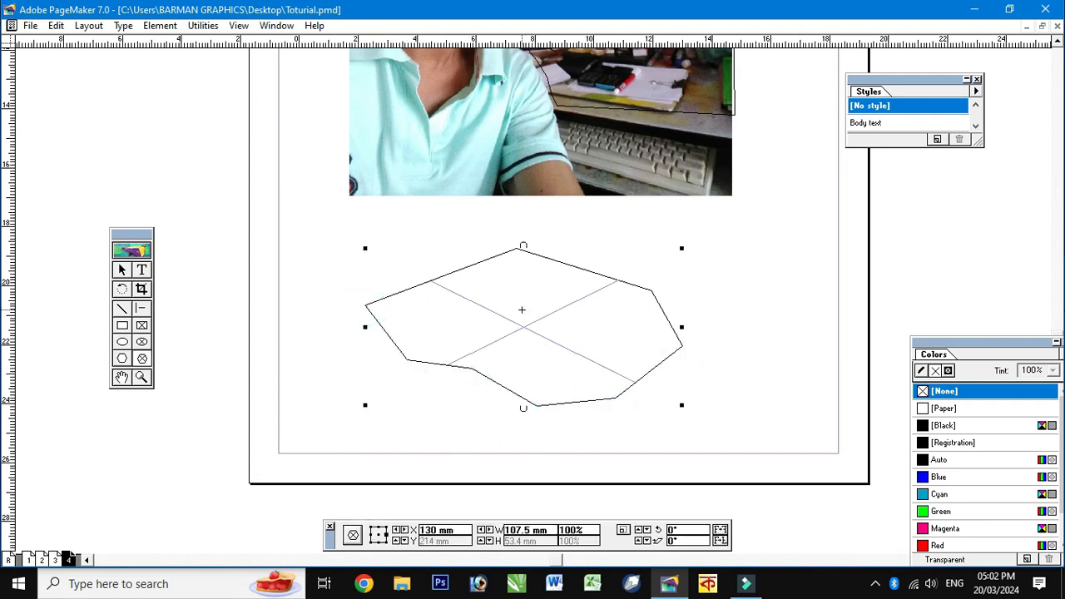
Change the irregular polygon frame below the photo to a graphic, moving it sideways before and after the conversion
{"action": "left_click", "coordinate": [120, 271]}
{"action": "left_click", "coordinate": [454, 269]}
{"action": "left_click", "coordinate": [460, 270]}
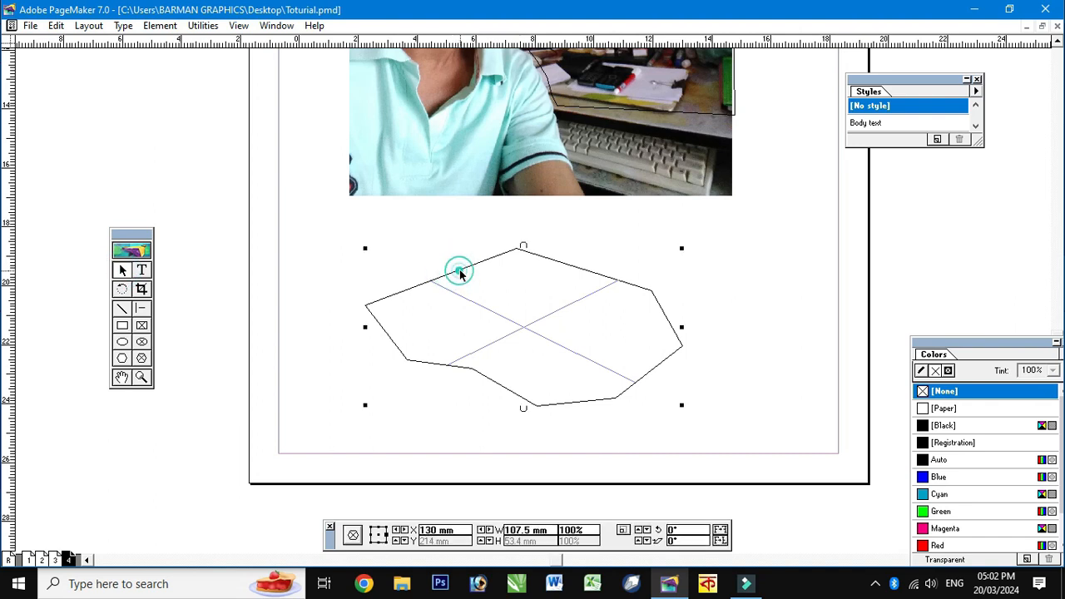
{"action": "left_click_drag", "start_coordinate": [460, 274], "coordinate": [403, 275]}
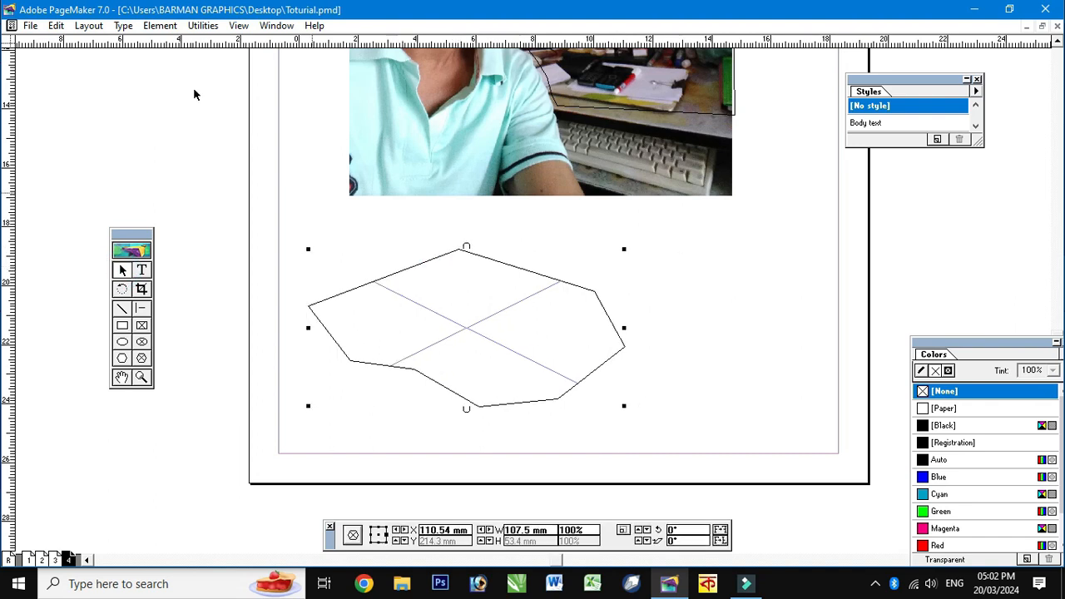
{"action": "left_click", "coordinate": [161, 26]}
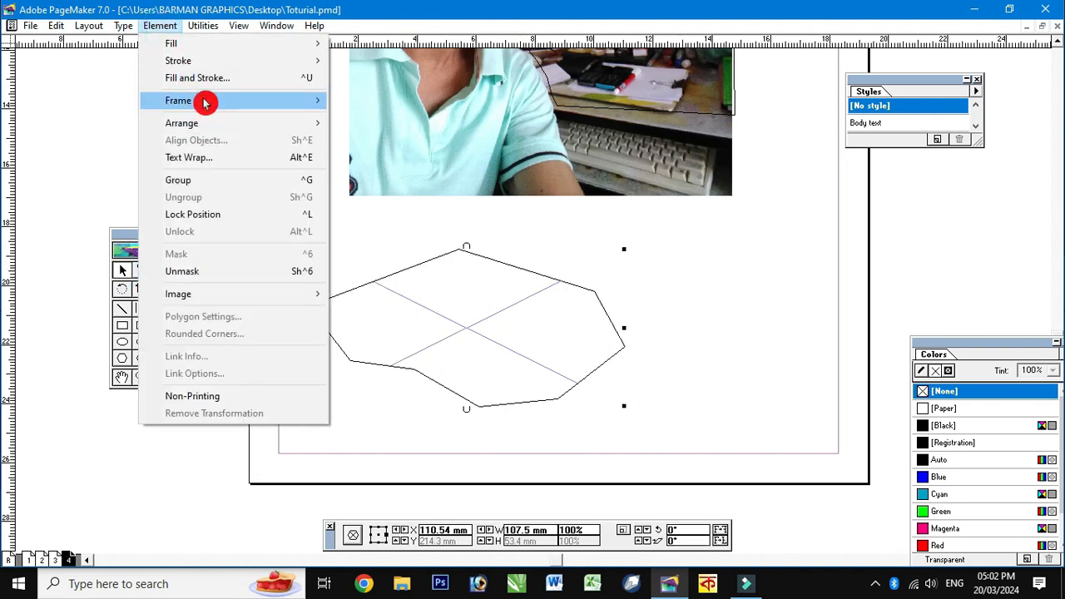
{"action": "mouse_move", "coordinate": [204, 102]}
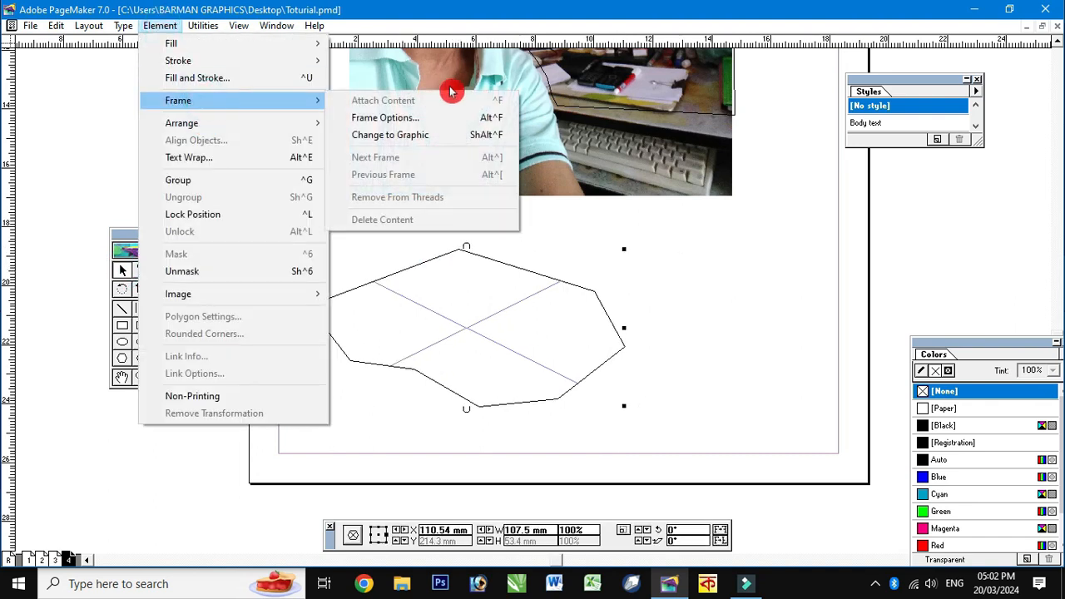
{"action": "left_click", "coordinate": [435, 136]}
{"action": "left_click_drag", "start_coordinate": [539, 279], "coordinate": [674, 281]}
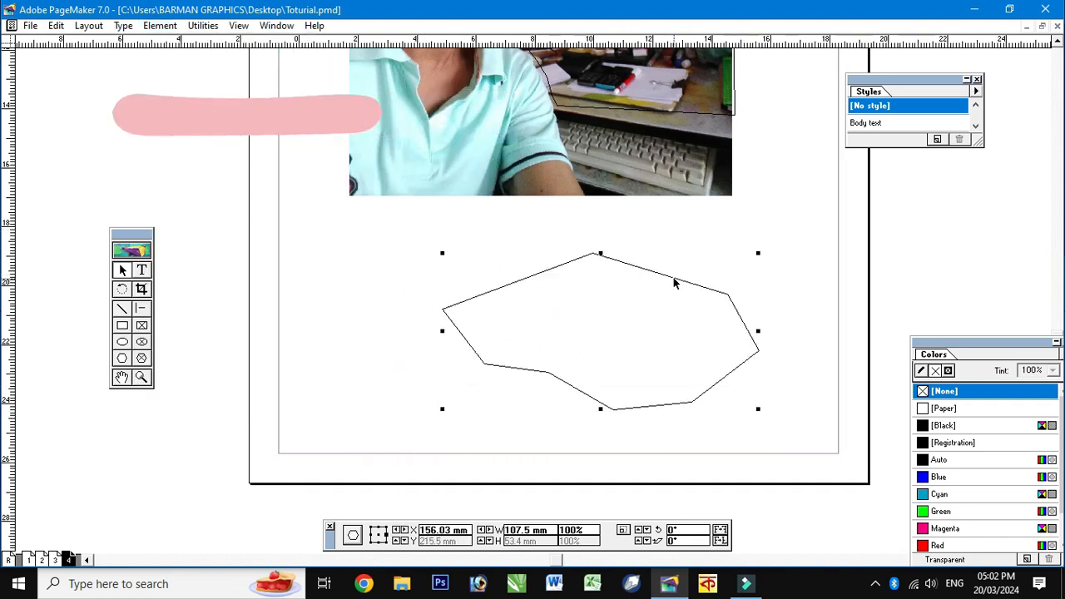
Apply a 2 pt stroke to the irregular polygon
{"action": "left_click", "coordinate": [171, 26]}
{"action": "mouse_move", "coordinate": [178, 60]}
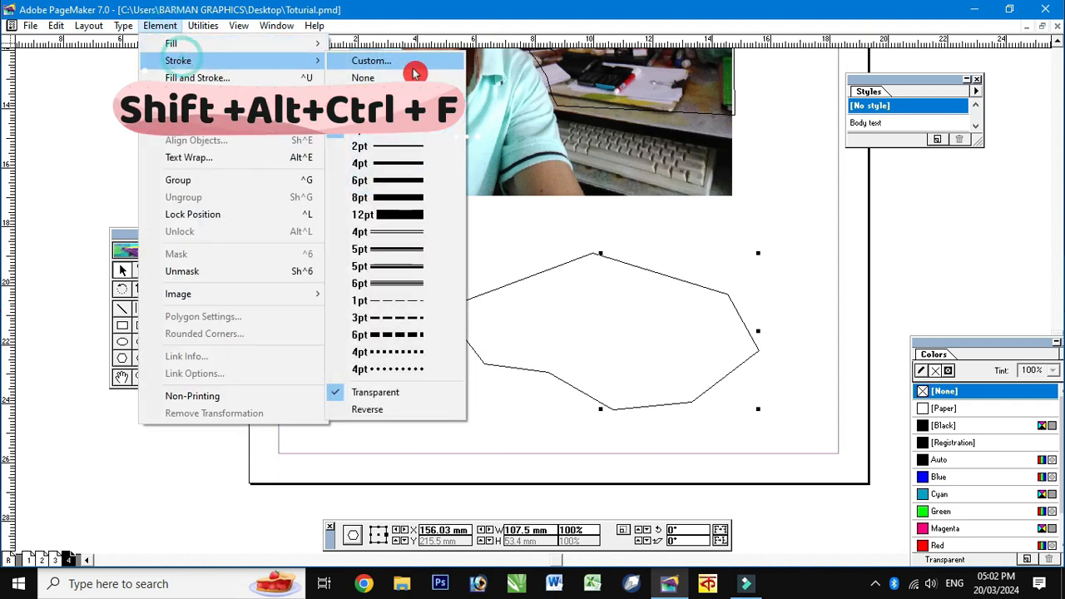
{"action": "left_click", "coordinate": [399, 147]}
Reposition the irregular polygon so it sits centered just below the photo
{"action": "left_click_drag", "start_coordinate": [529, 306], "coordinate": [529, 306]}
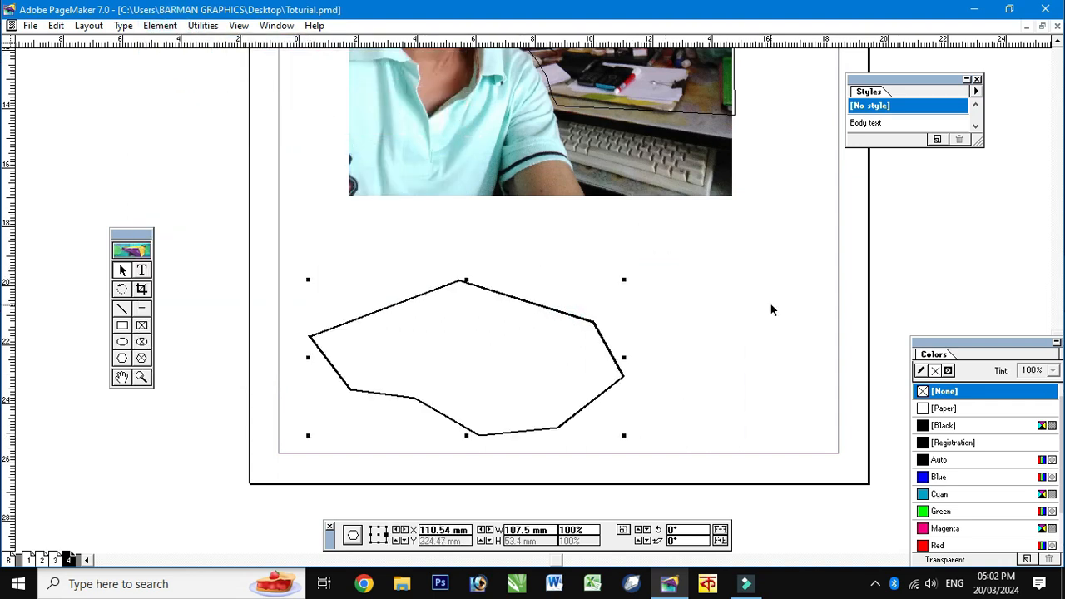
{"action": "left_click", "coordinate": [770, 303]}
{"action": "left_click", "coordinate": [547, 309]}
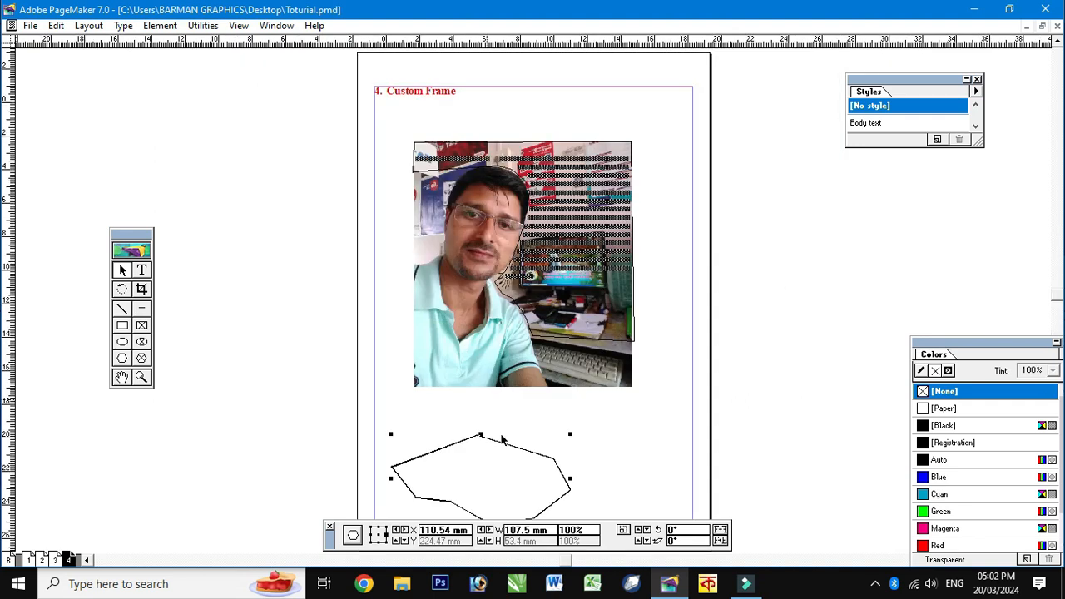
{"action": "left_click_drag", "start_coordinate": [516, 449], "coordinate": [565, 409]}
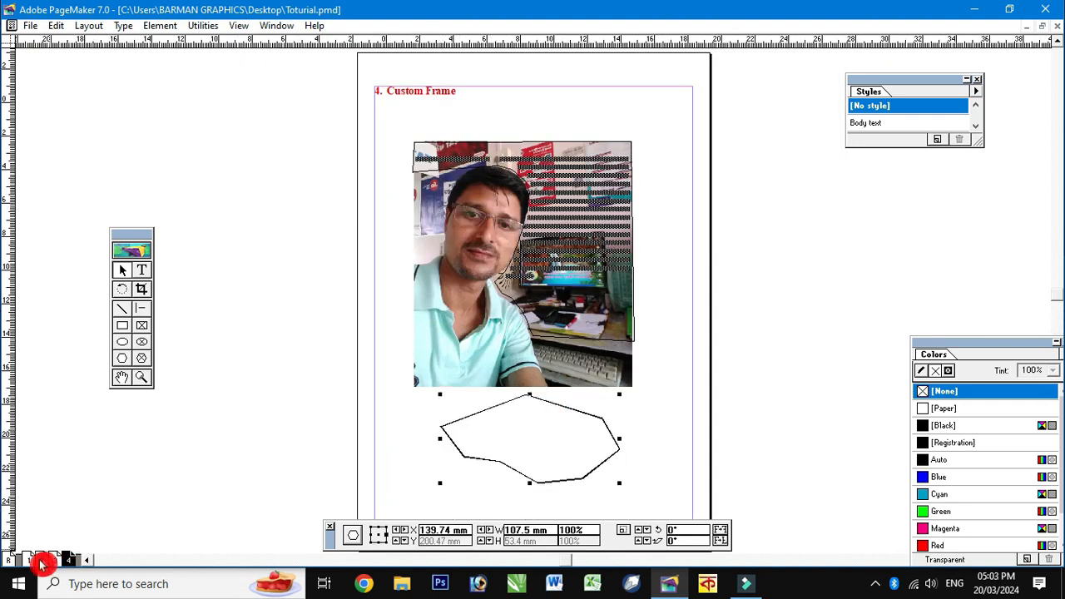
{"action": "left_click", "coordinate": [122, 342]}
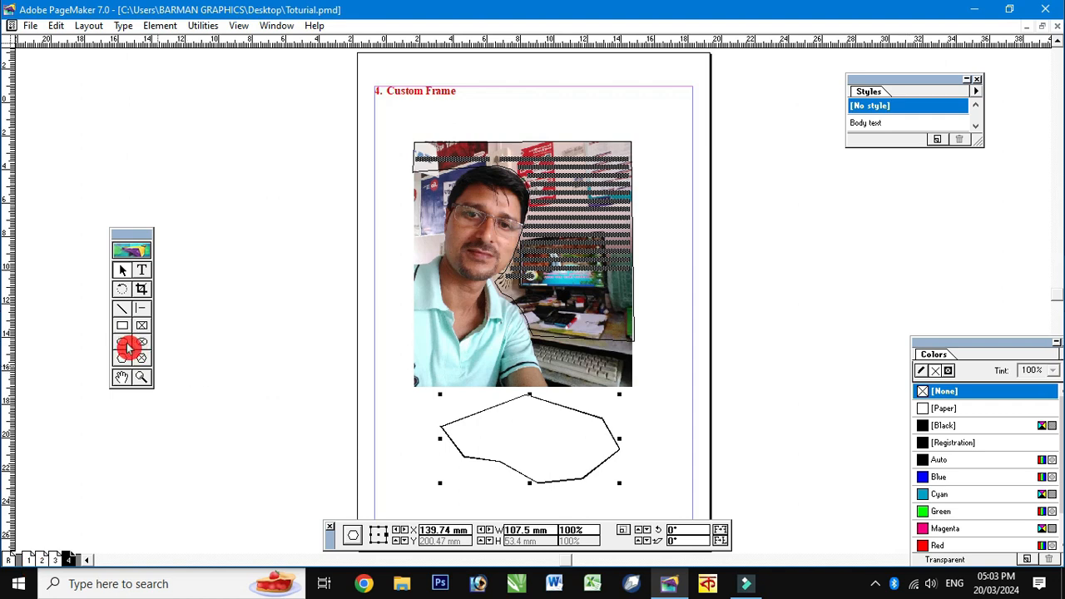
{"action": "left_click_drag", "start_coordinate": [491, 299], "coordinate": [462, 164]}
{"action": "left_click", "coordinate": [125, 356]}
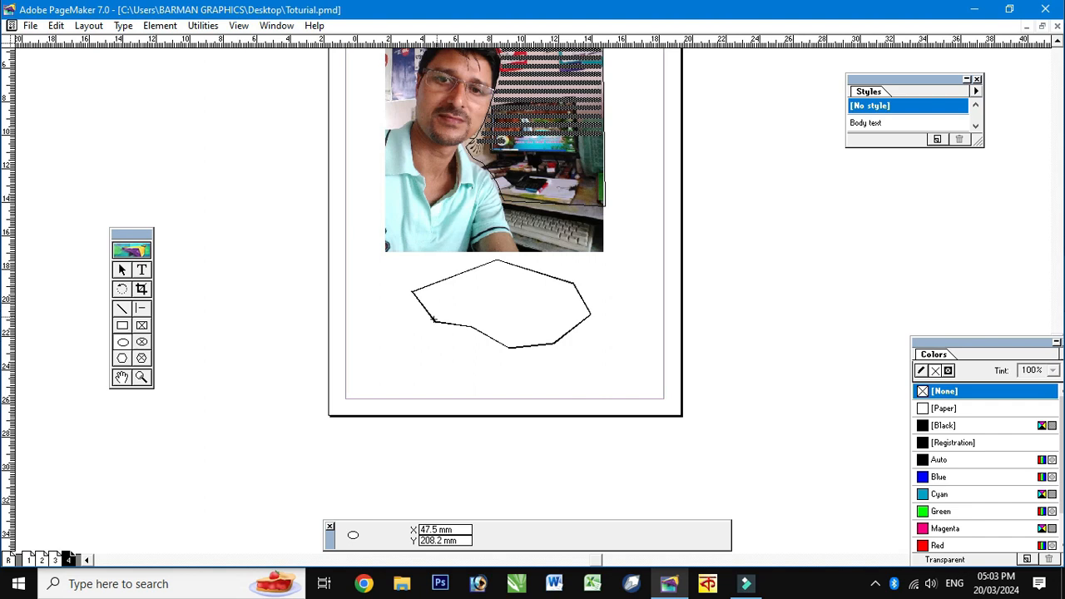
{"action": "left_click_drag", "start_coordinate": [494, 216], "coordinate": [472, 289]}
{"action": "left_click", "coordinate": [142, 360]}
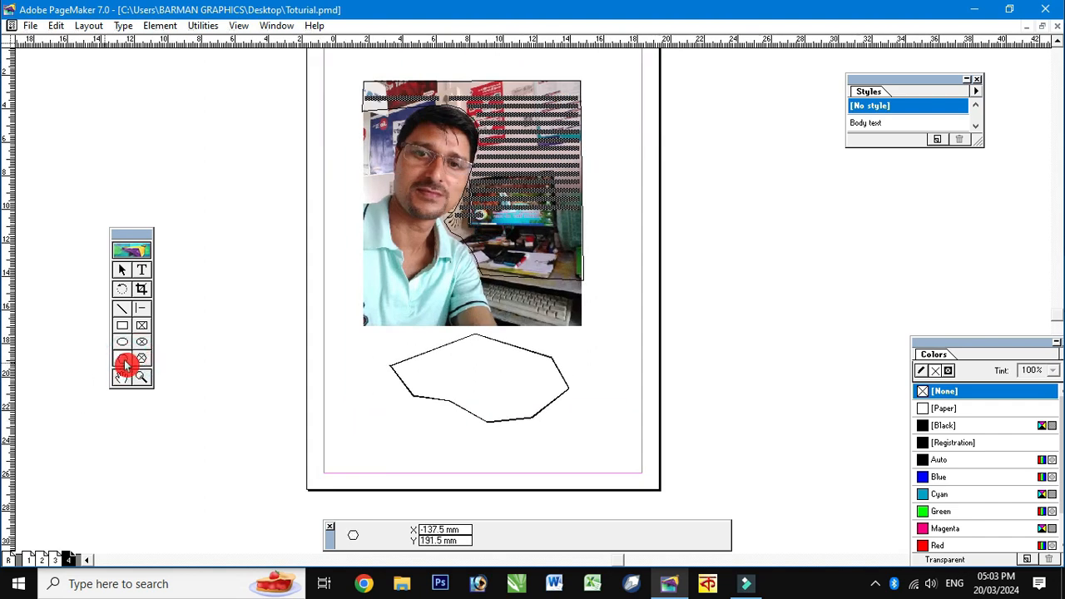
{"action": "double_click", "coordinate": [126, 362]}
{"action": "left_click_drag", "start_coordinate": [456, 258], "coordinate": [468, 261]}
{"action": "left_click_drag", "start_coordinate": [436, 299], "coordinate": [452, 299]}
{"action": "left_click_drag", "start_coordinate": [470, 258], "coordinate": [444, 258]}
{"action": "left_click", "coordinate": [624, 241]}
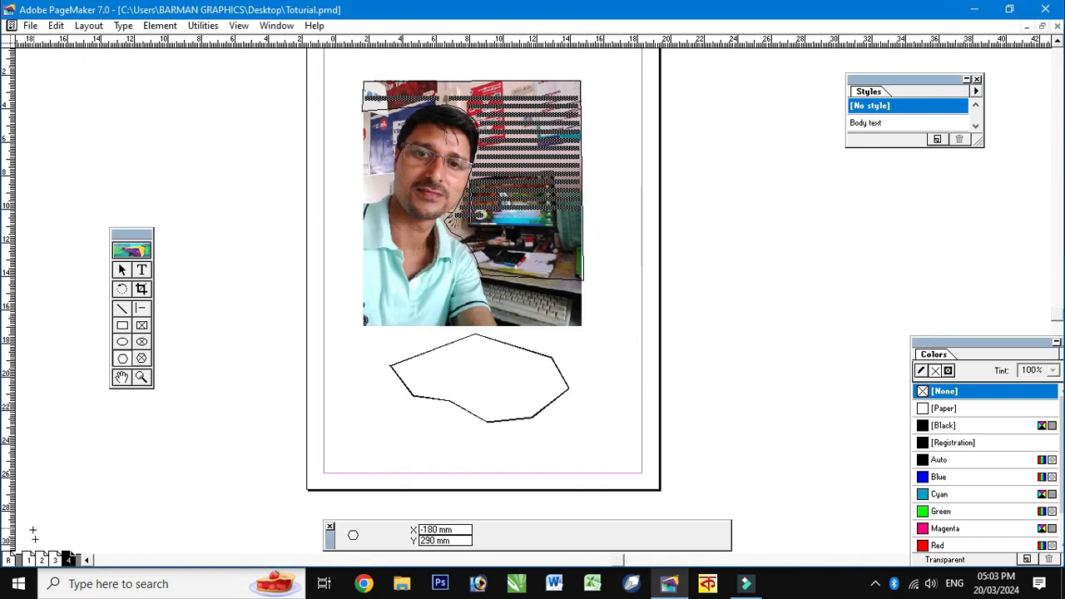
Insert a new page after page 4
{"action": "left_click", "coordinate": [88, 25]}
{"action": "left_click", "coordinate": [111, 60]}
{"action": "left_click", "coordinate": [613, 314]}
Draw an 18-pointed star polygon on page 5 and enlarge it to about 178.2 by 175.5 mm
{"action": "left_click_drag", "start_coordinate": [414, 130], "coordinate": [676, 396]}
{"action": "left_click", "coordinate": [123, 269]}
{"action": "left_click", "coordinate": [536, 240]}
{"action": "left_click", "coordinate": [516, 169]}
{"action": "left_click_drag", "start_coordinate": [516, 179], "coordinate": [511, 182]}
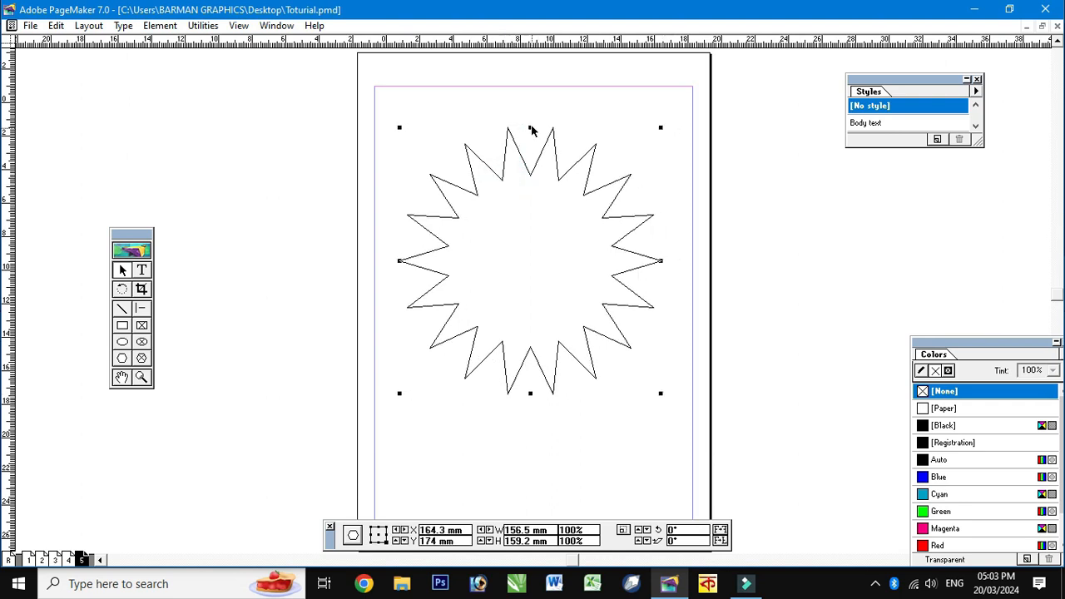
{"action": "left_click_drag", "start_coordinate": [532, 127], "coordinate": [533, 99]}
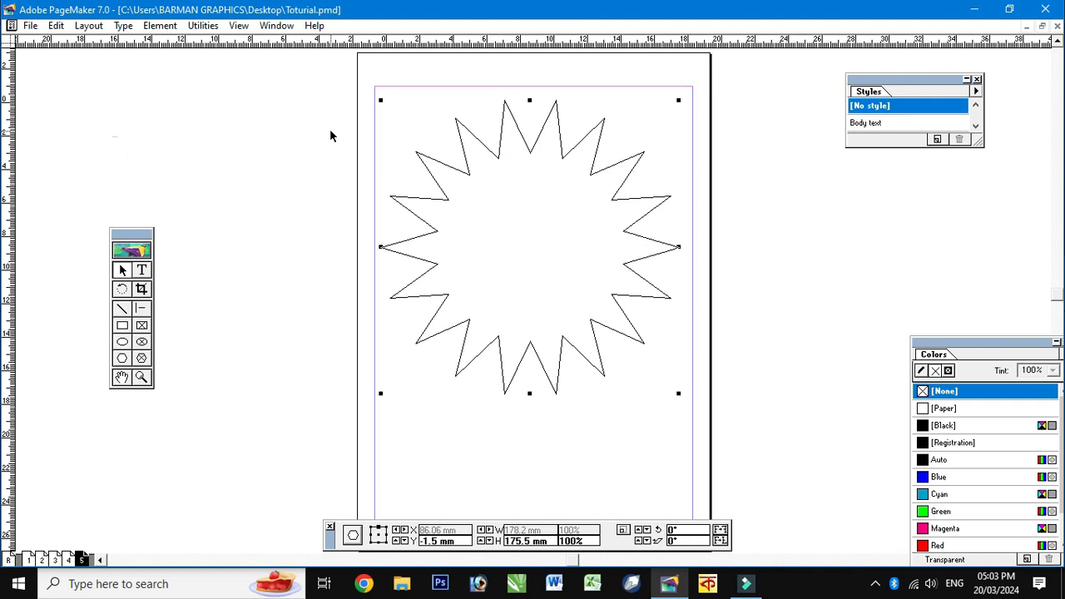
Change the star polygon to a frame and shift it slightly within the page margins
{"action": "key", "text": "ctrl+shift+alt+f"}
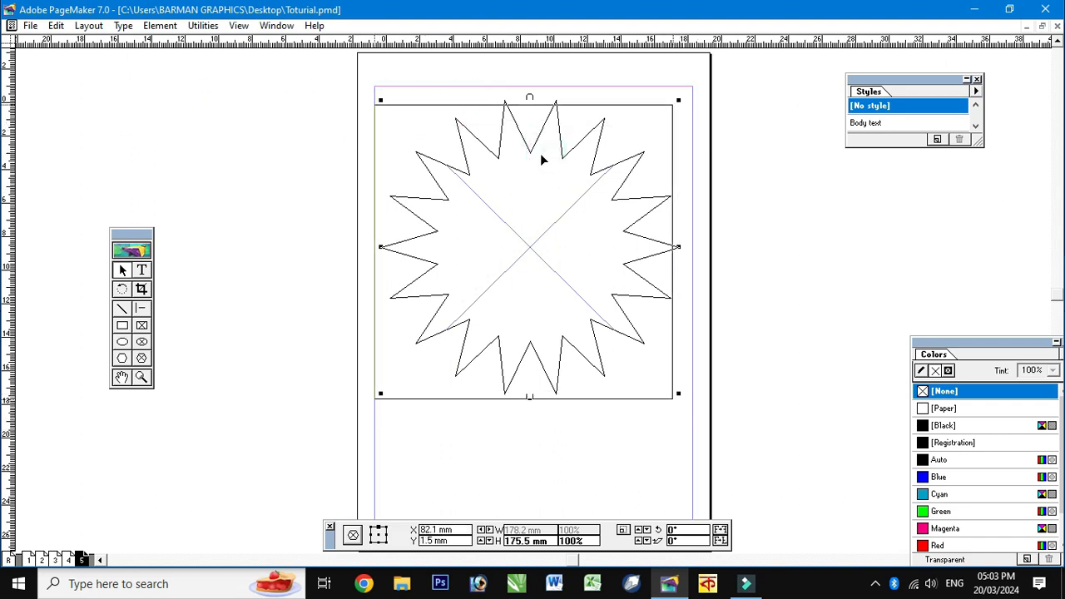
{"action": "left_click", "coordinate": [564, 159]}
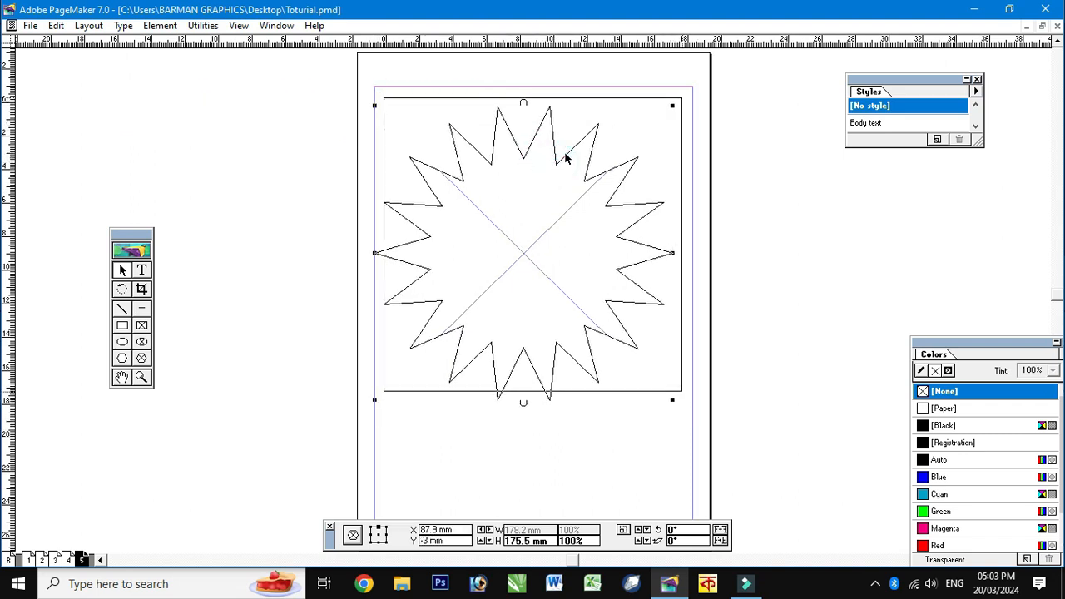
{"action": "left_click", "coordinate": [159, 26]}
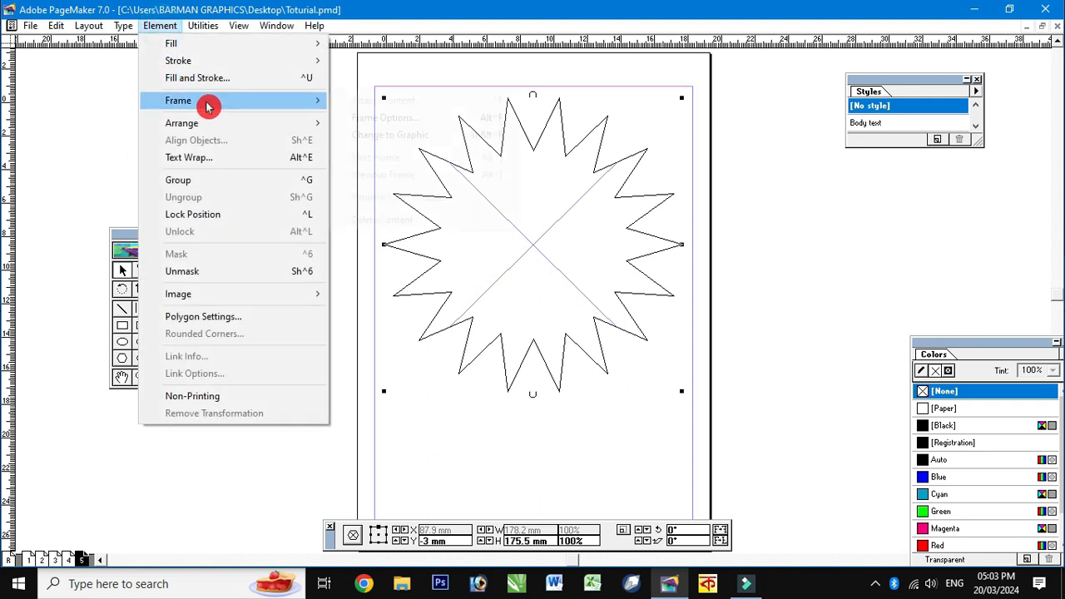
{"action": "mouse_move", "coordinate": [207, 101]}
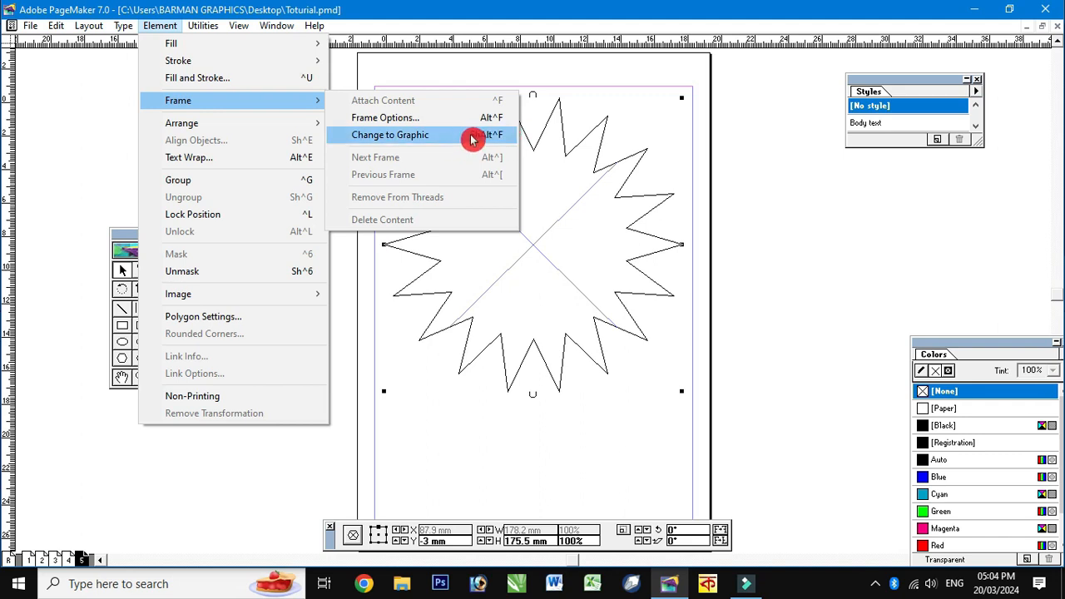
{"action": "left_click", "coordinate": [788, 238]}
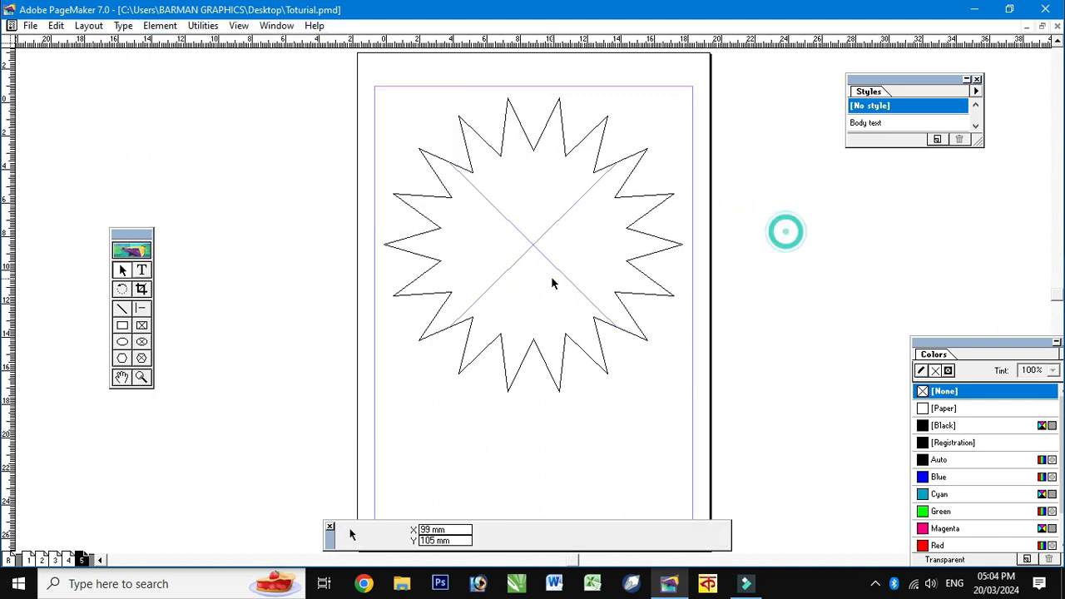
Copy the whole text from the starburst frame on page 3 and paste it into the star frame on page 5
{"action": "left_click", "coordinate": [142, 272]}
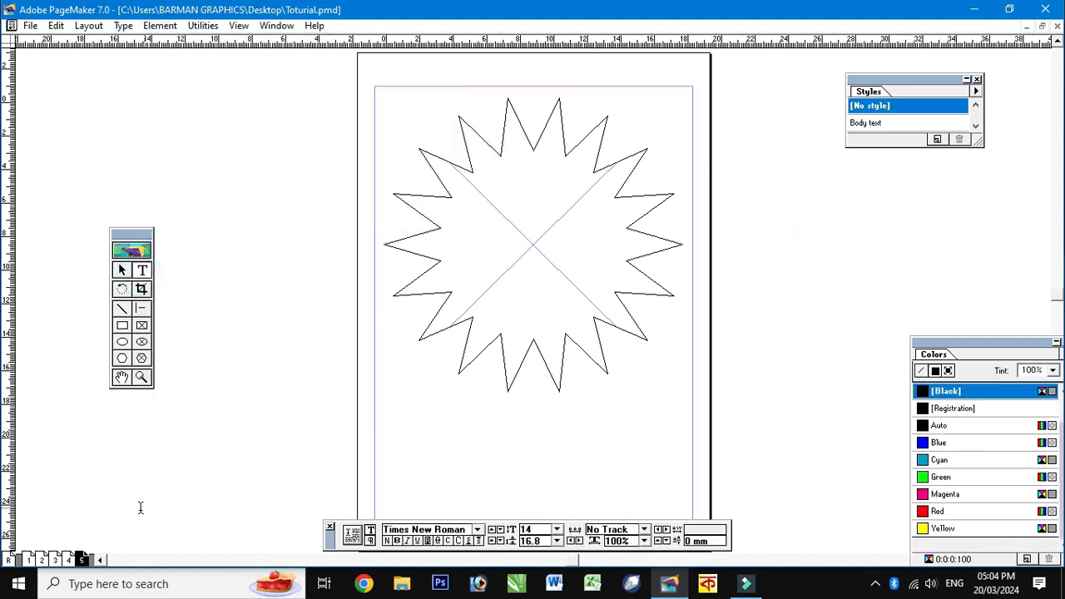
{"action": "left_click", "coordinate": [51, 561]}
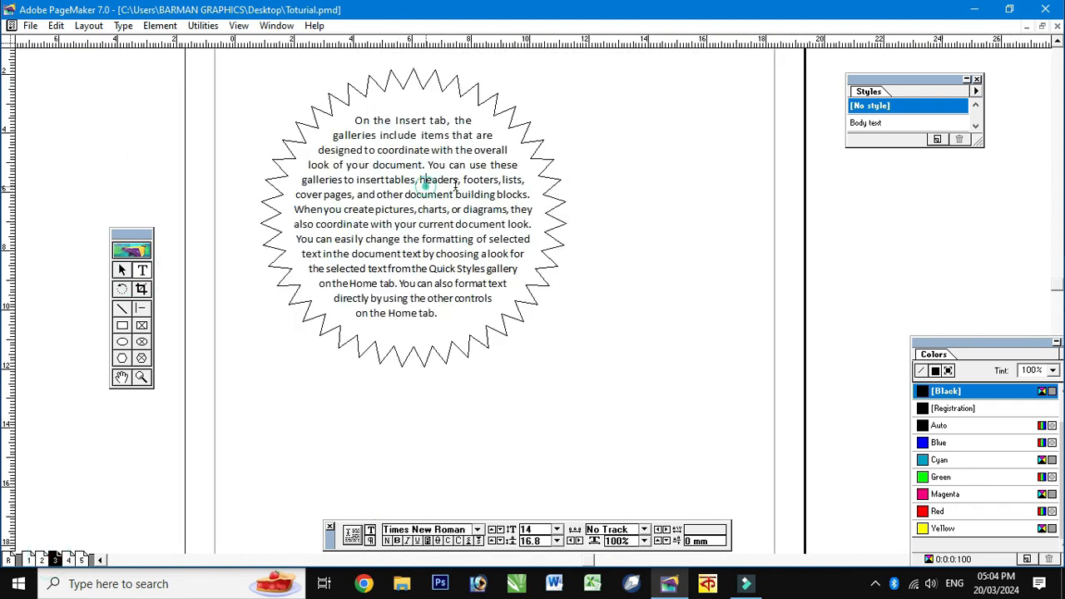
{"action": "key", "text": "ctrl+a"}
{"action": "left_click", "coordinate": [82, 561]}
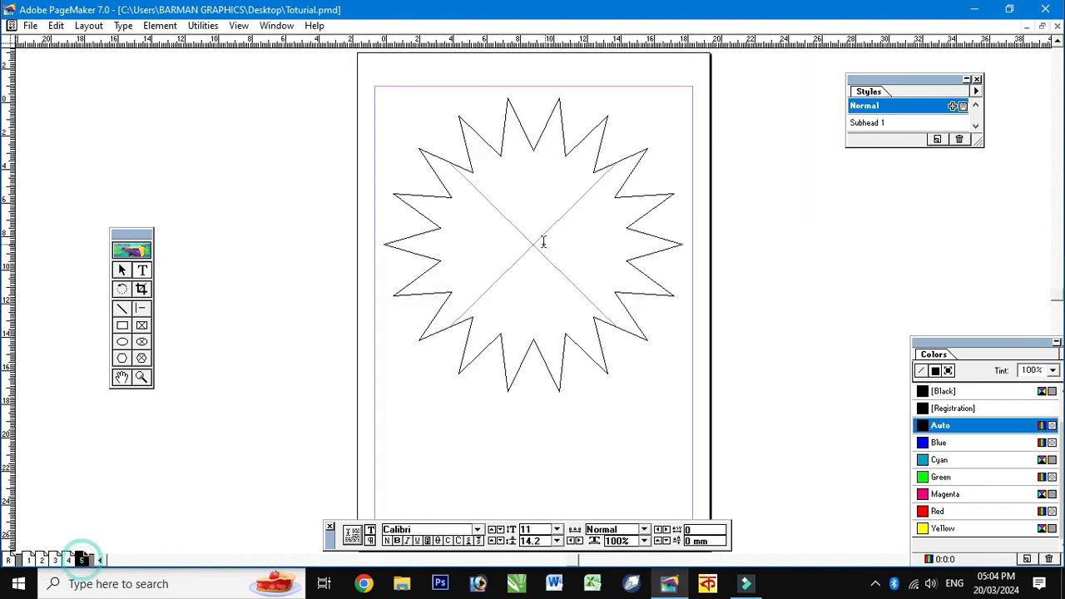
{"action": "left_click", "coordinate": [520, 184]}
{"action": "key", "text": "ctrl+v"}
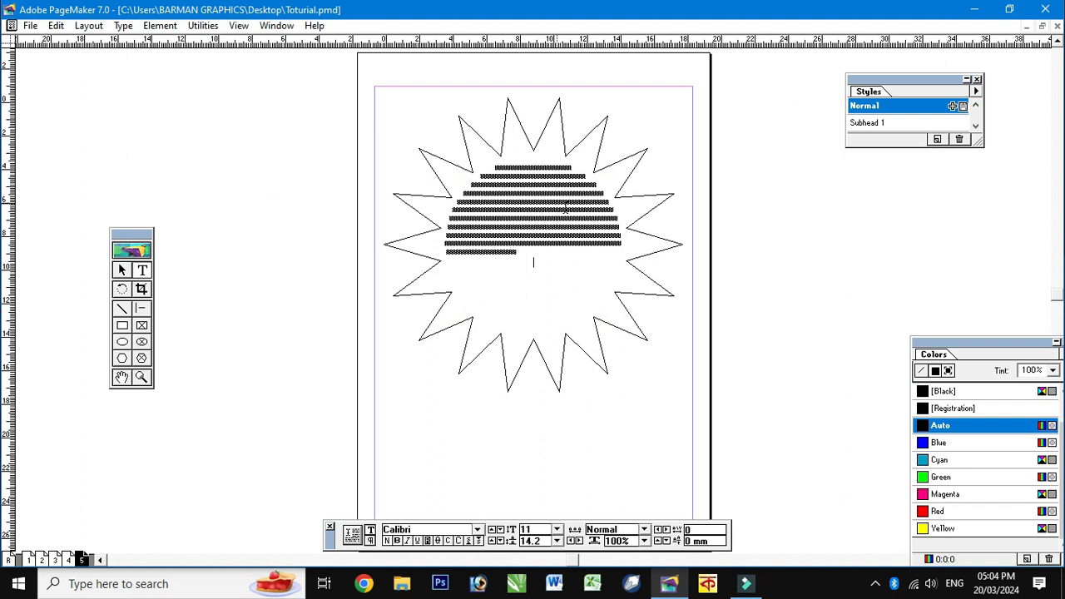
{"action": "left_click_drag", "start_coordinate": [772, 380], "coordinate": [772, 380]}
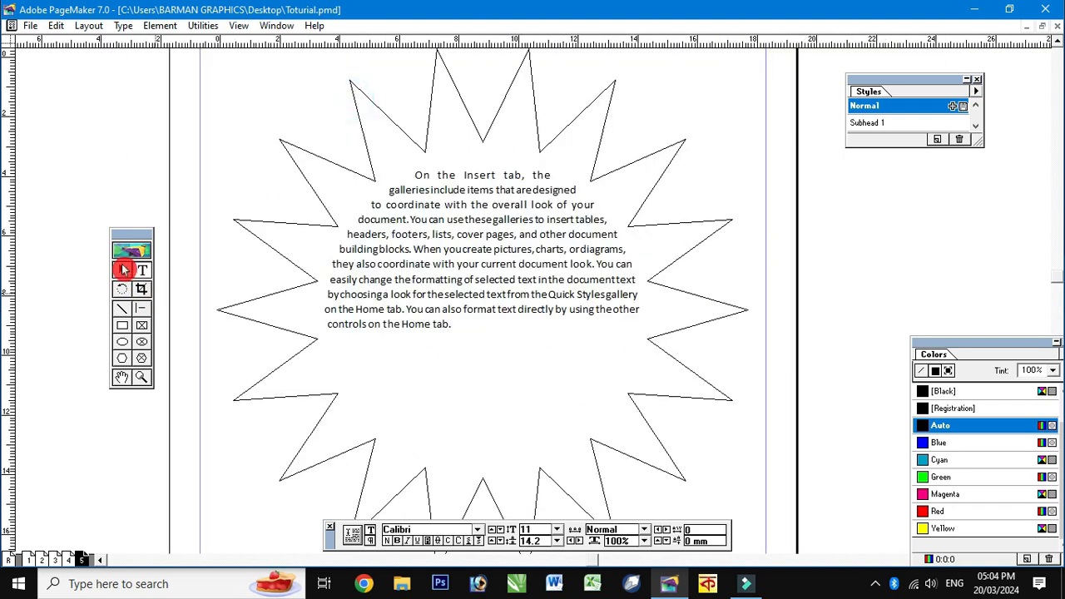
Take the text out of the star frame and place it as a separate text block about 106.7 by 47.9 mm on the pasteboard beside the page
{"action": "left_click", "coordinate": [121, 270]}
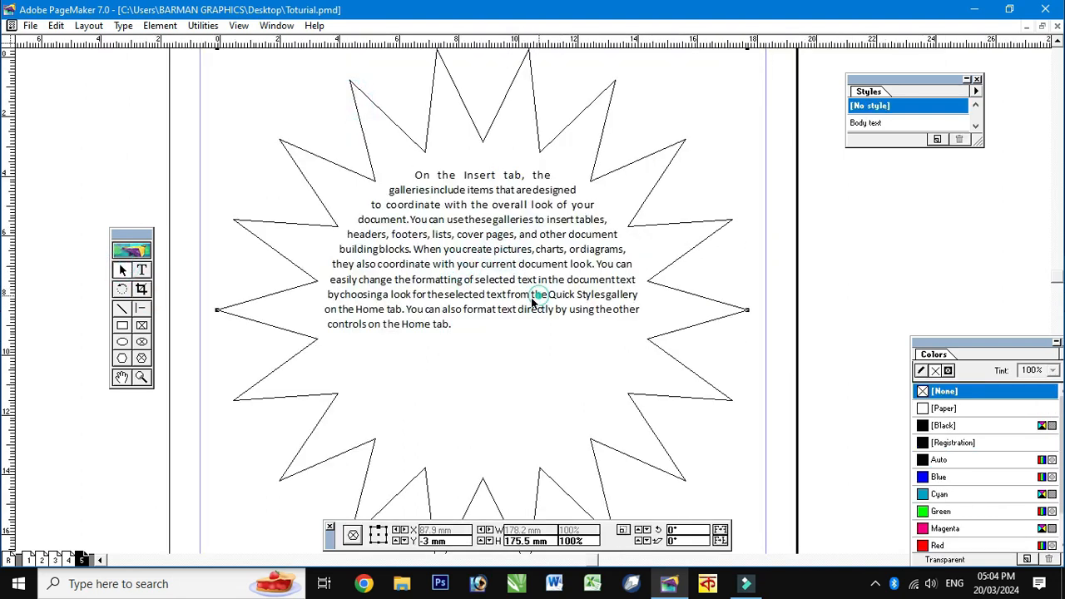
{"action": "left_click", "coordinate": [501, 242]}
{"action": "left_click_drag", "start_coordinate": [484, 223], "coordinate": [989, 223]}
{"action": "left_click_drag", "start_coordinate": [925, 234], "coordinate": [739, 233]}
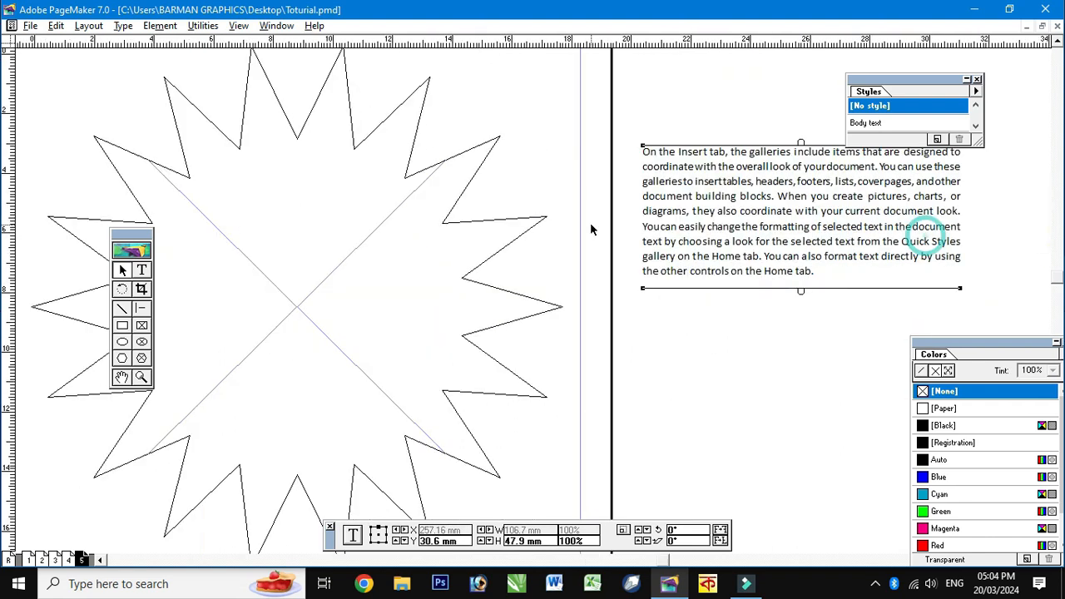
{"action": "left_click_drag", "start_coordinate": [528, 242], "coordinate": [722, 192]}
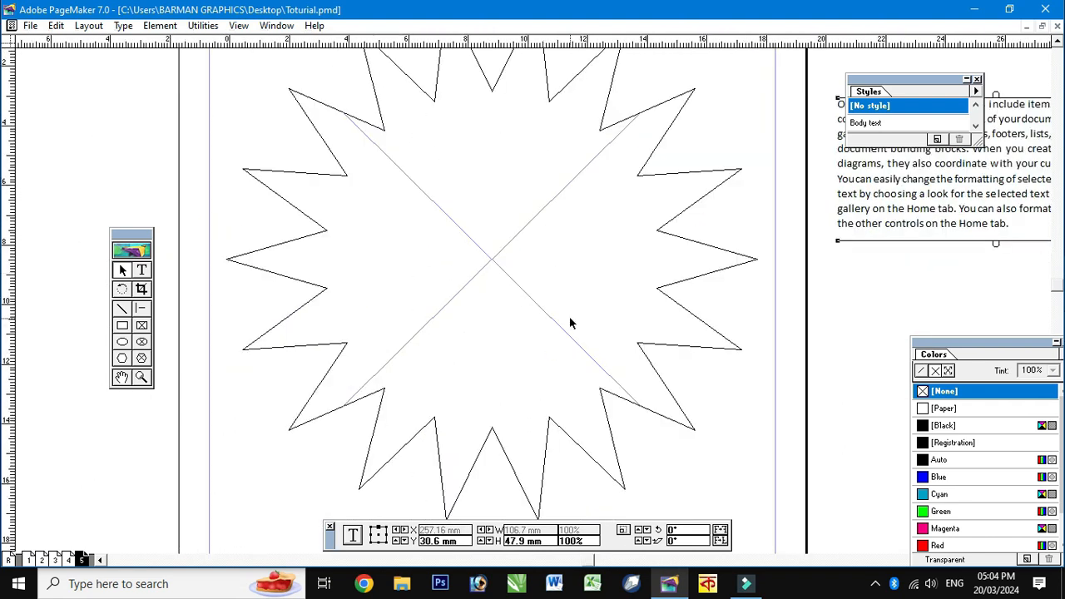
{"action": "left_click_drag", "start_coordinate": [517, 132], "coordinate": [463, 259]}
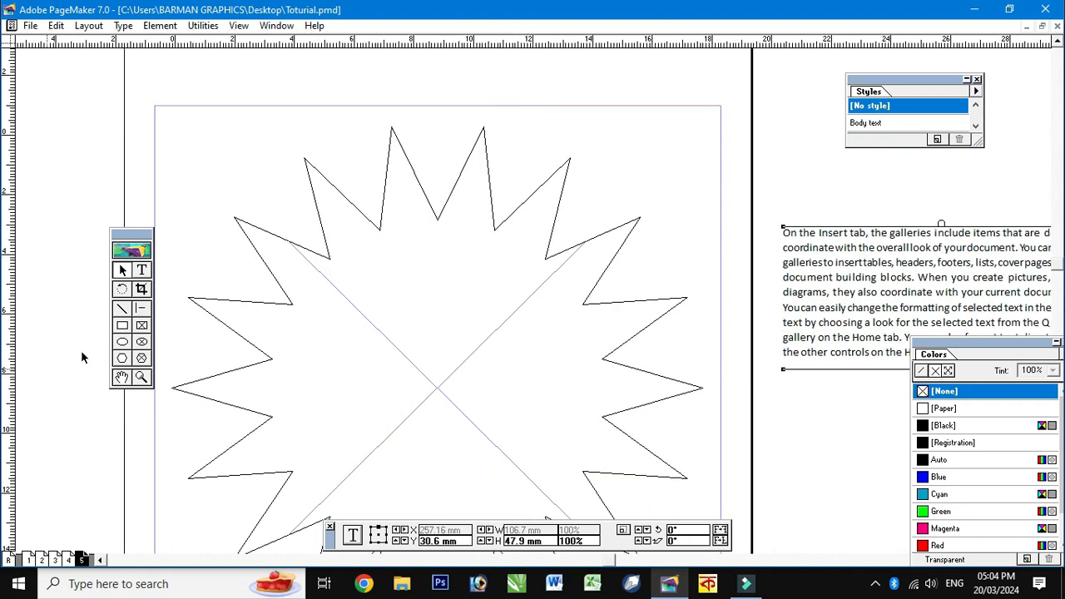